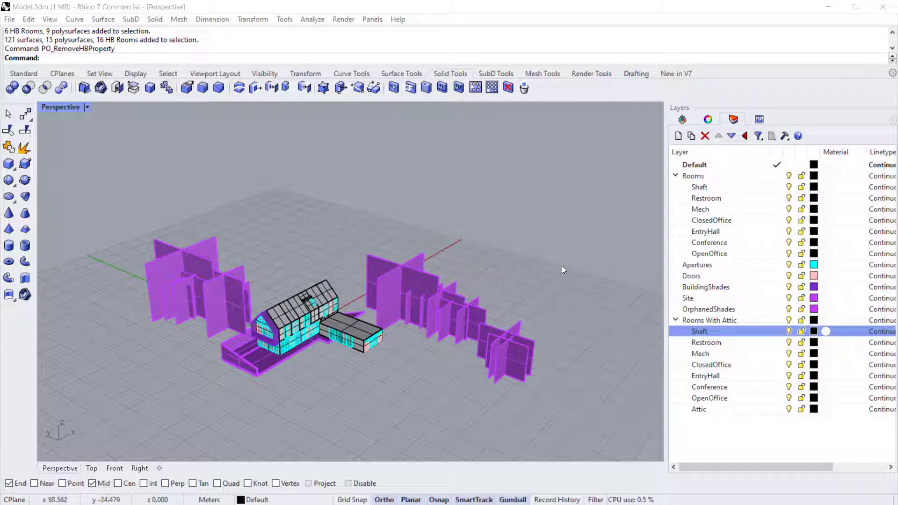
- Collapse the Rooms With Attic layer group and select the Rooms layer
left_click(675, 319)
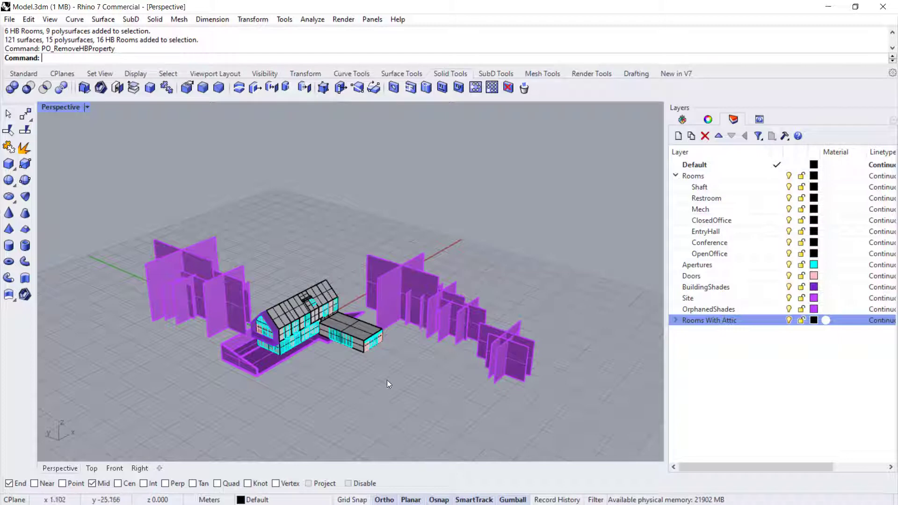
scroll(302, 361, "up", 3)
right_click_drag(405, 386, 377, 367)
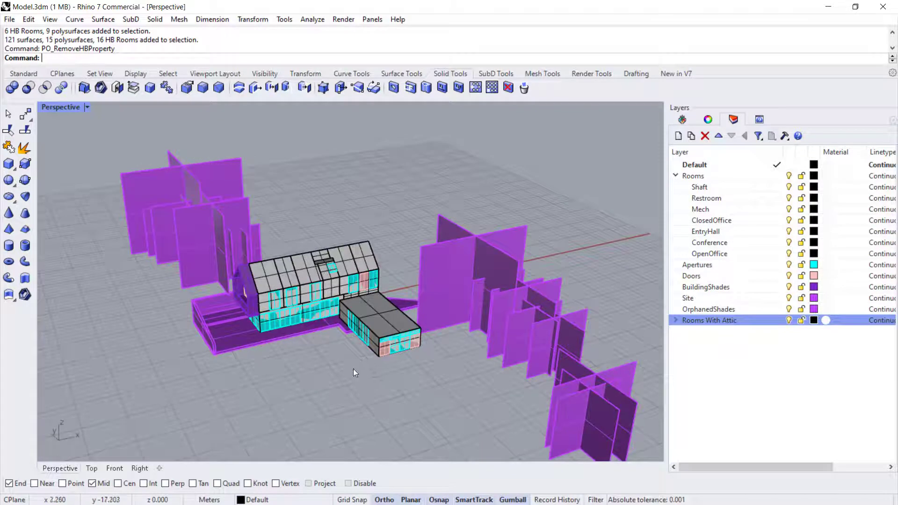
left_click(730, 176)
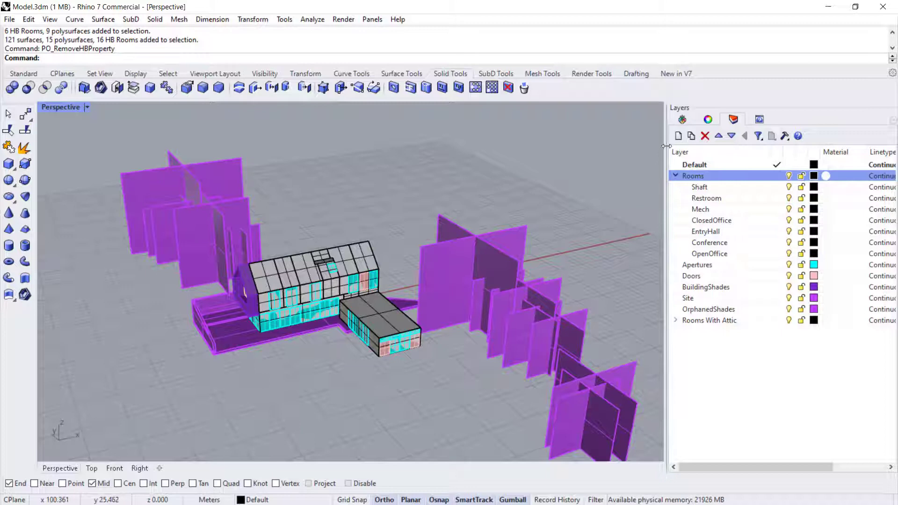
- Open the Pollination panel and examine its room creation tools
left_click(676, 124)
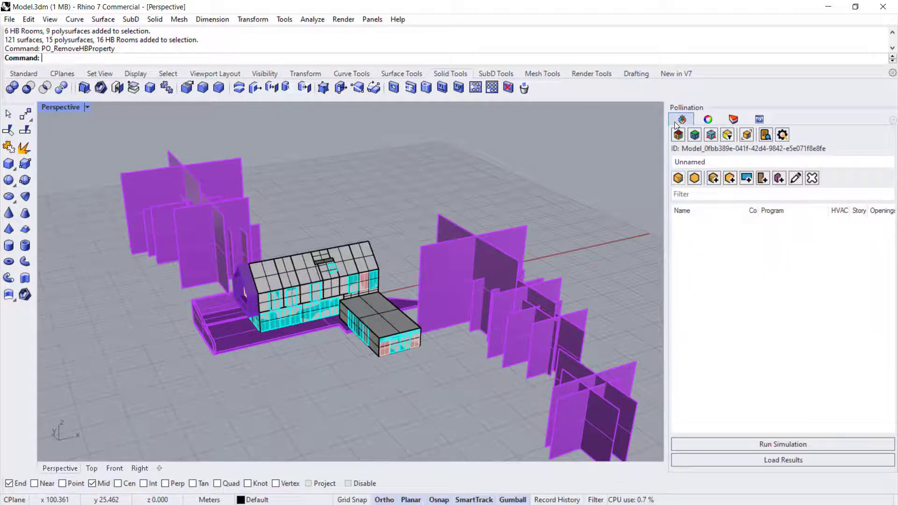
left_click(701, 182)
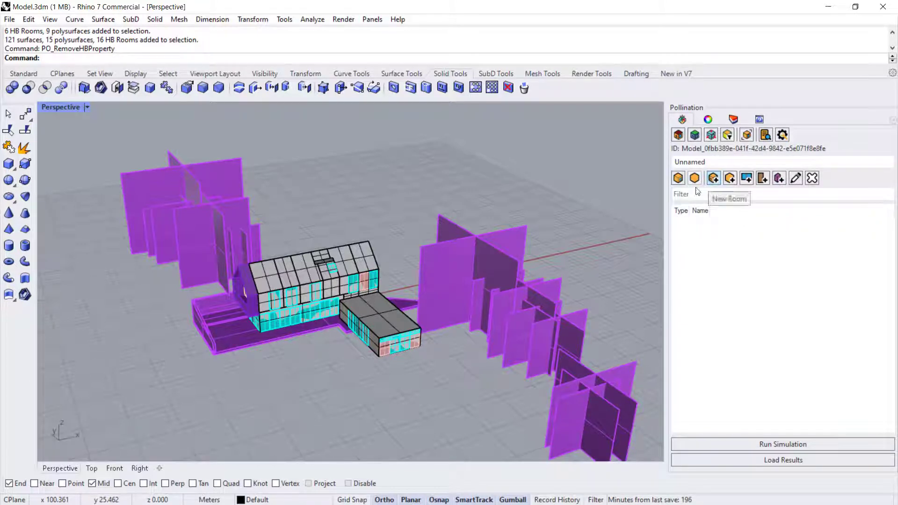
left_click(262, 264)
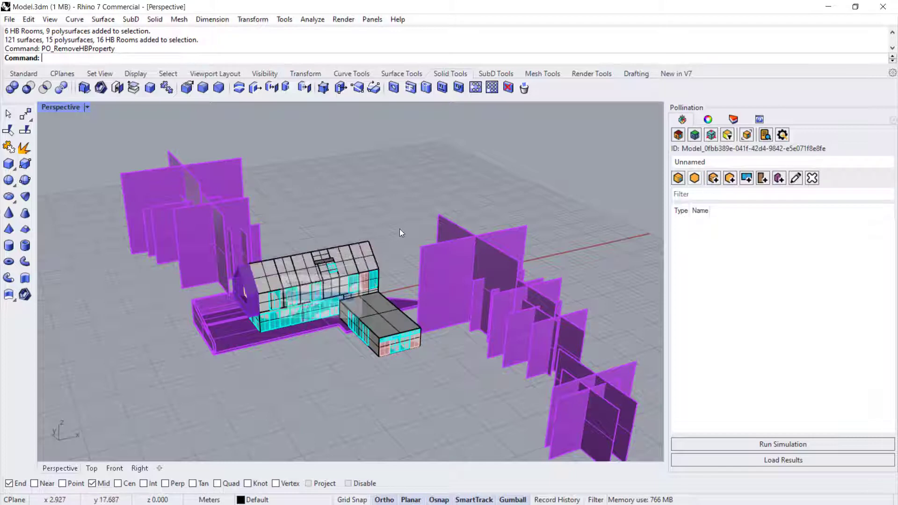
- Return to the layer list and hide the Rooms With Attic layer
left_click(733, 119)
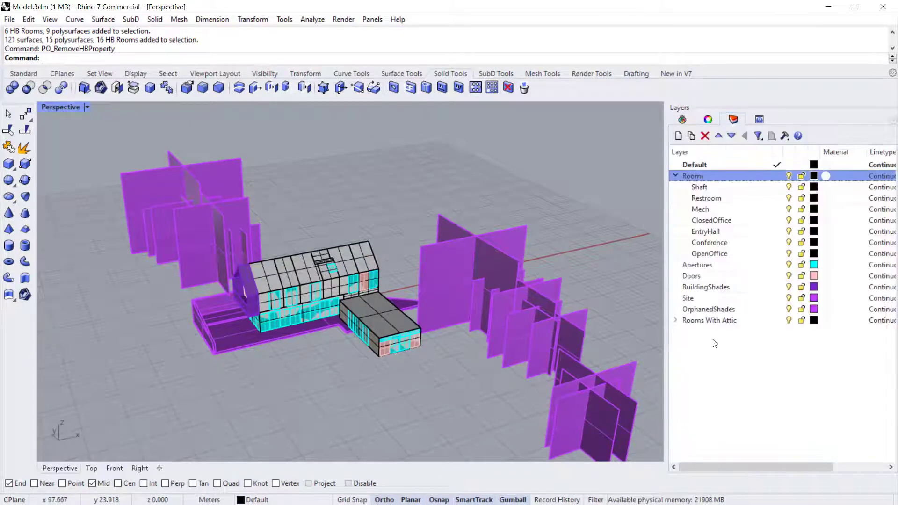
left_click(783, 321)
scroll(251, 326, "up", 2)
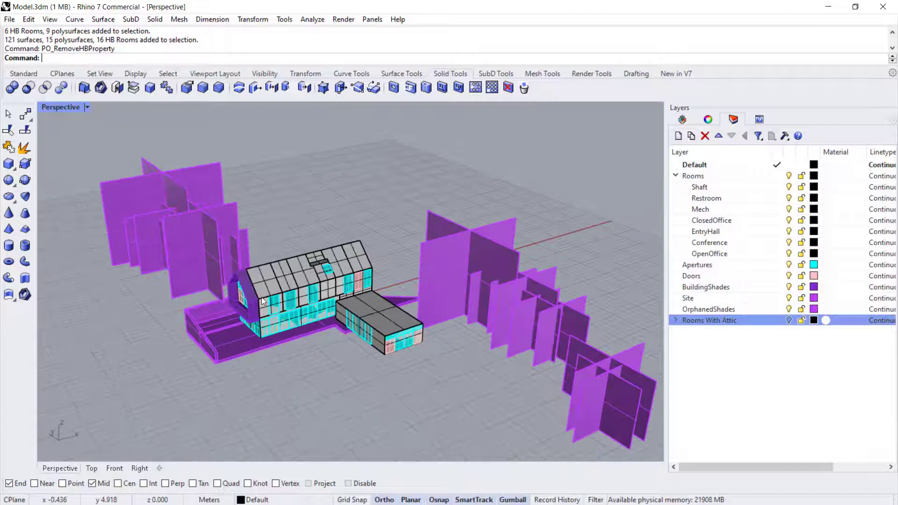
scroll(260, 284, "up", 2)
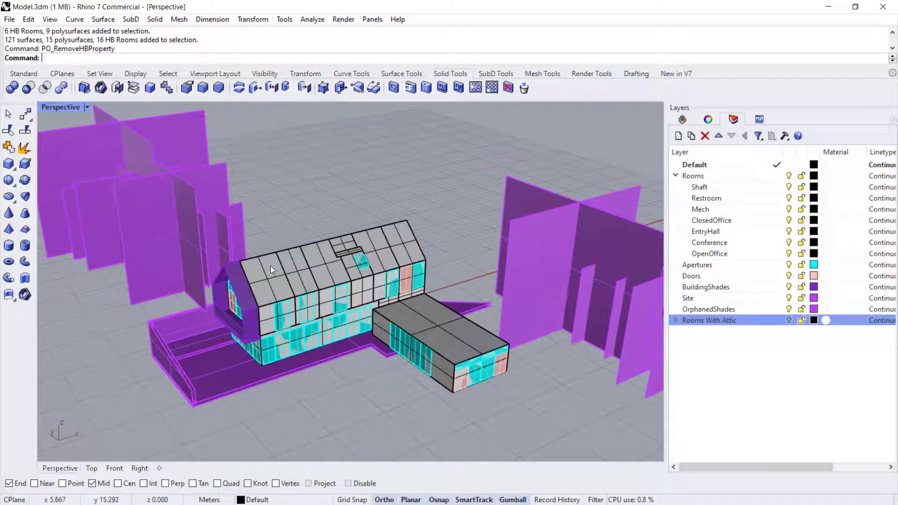
- Select the room volumes under the pitched roof one after another to inspect their shape
left_click(271, 266)
left_click(321, 248)
left_click(401, 240)
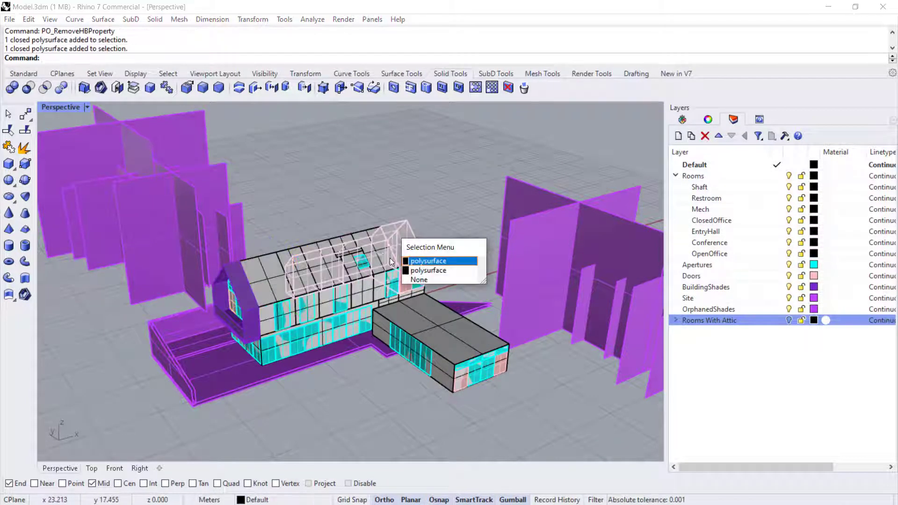
left_click(703, 180)
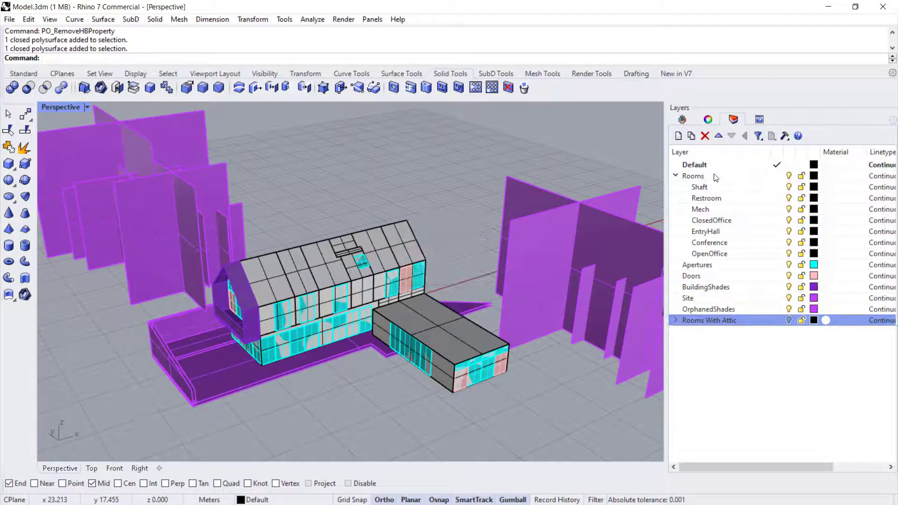
- Go through the Rooms, OpenOffice, Apertures and Doors layers to review how the model is organized
left_click(714, 177)
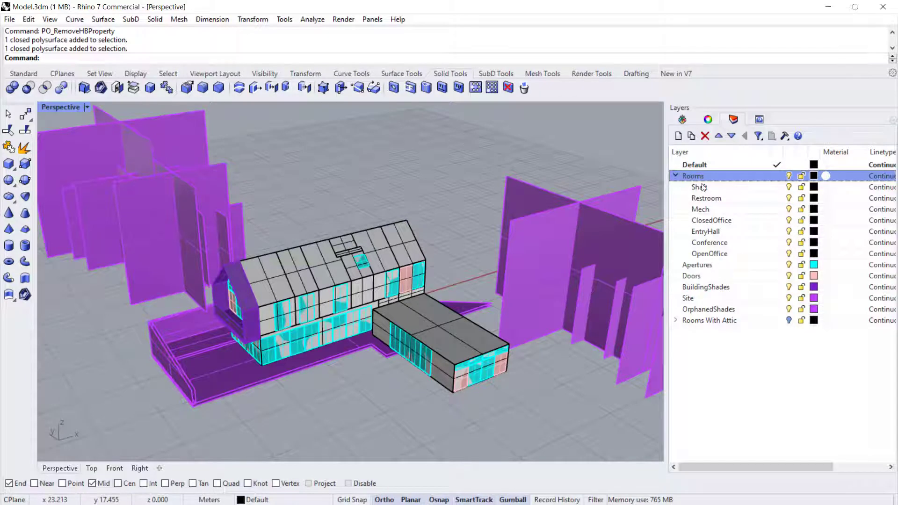
left_click(719, 258)
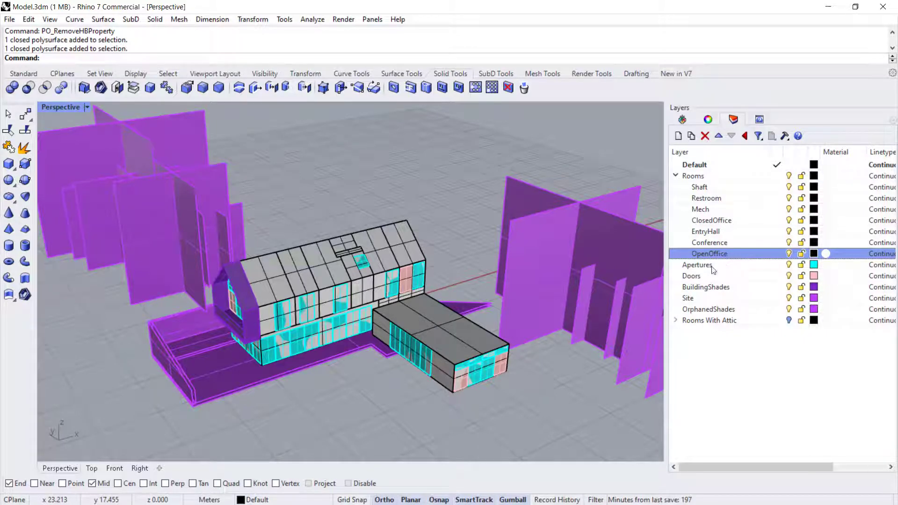
left_click(712, 268)
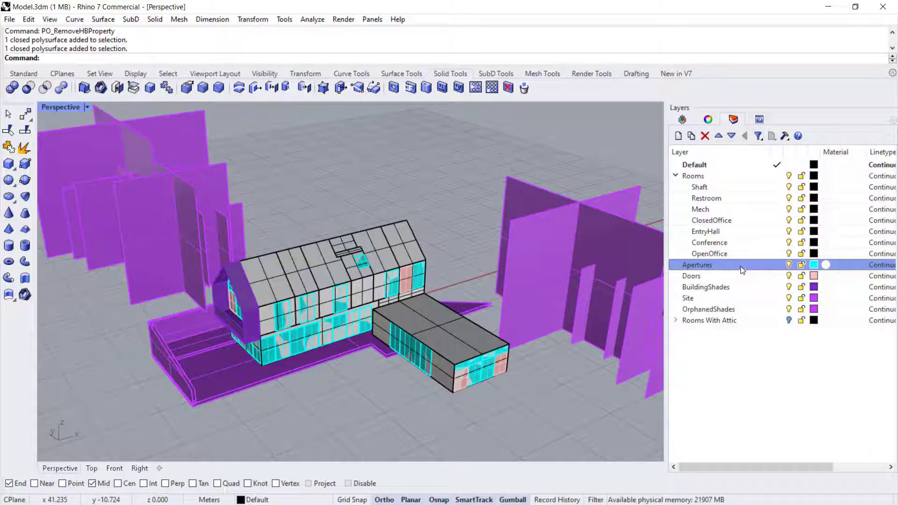
left_click(699, 278)
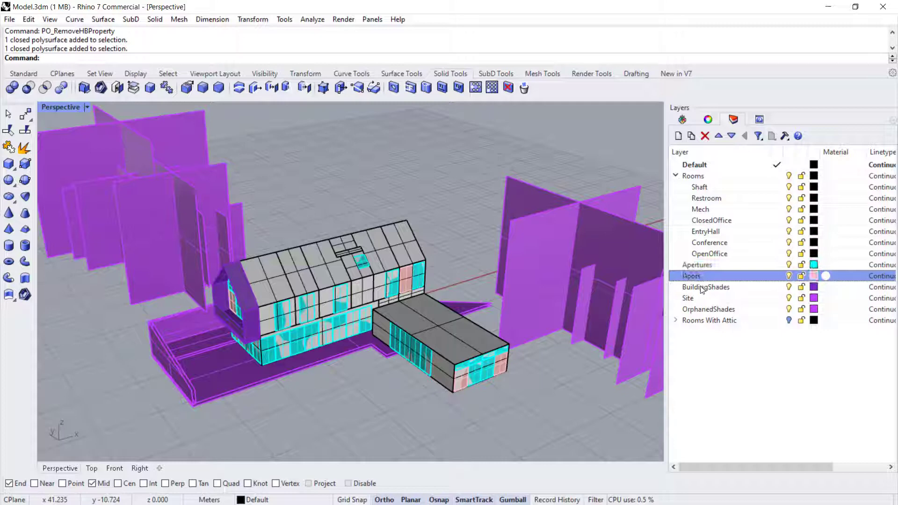
- Review the BuildingShades layer and select the shade surfaces around the gable end of the building
left_click(701, 289)
right_click_drag(252, 285, 278, 287)
left_click(225, 279)
left_click(255, 307)
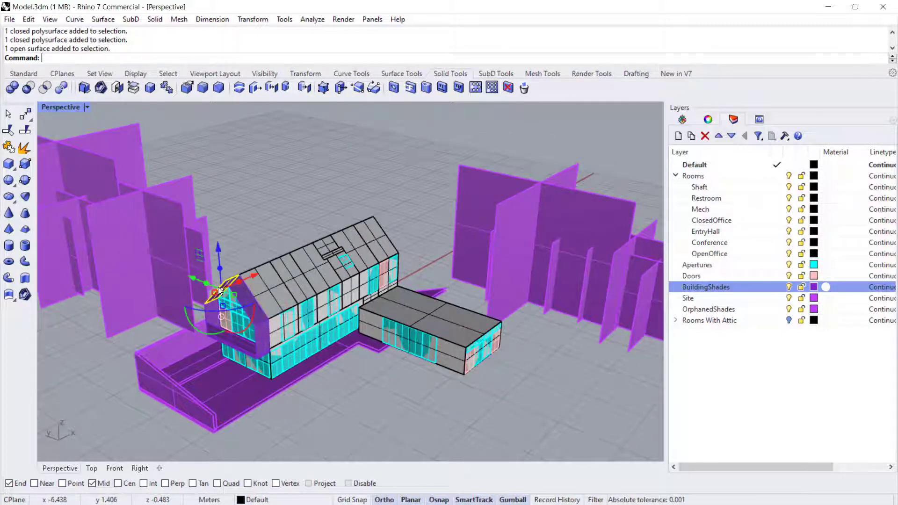
left_click(223, 333)
left_click(723, 290)
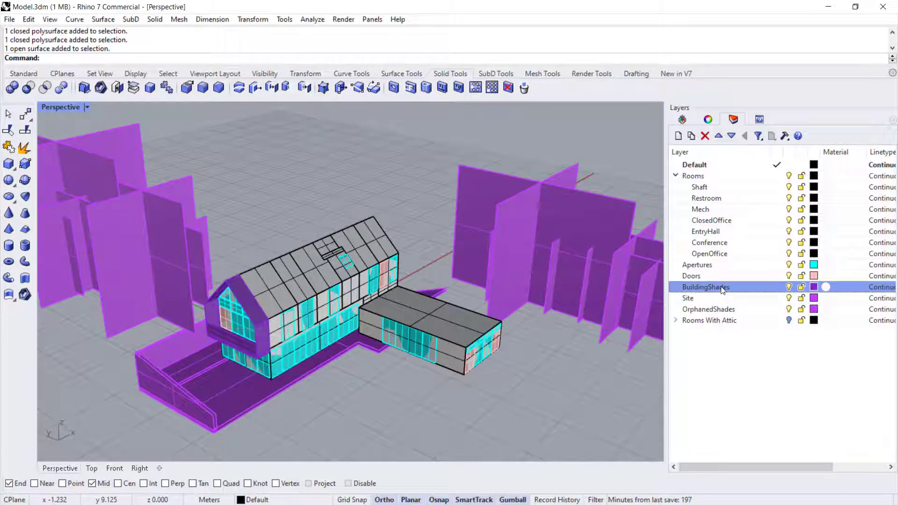
- Select the vertical context planes beside the building, then the site surfaces around its base
left_click_drag(568, 176, 492, 245)
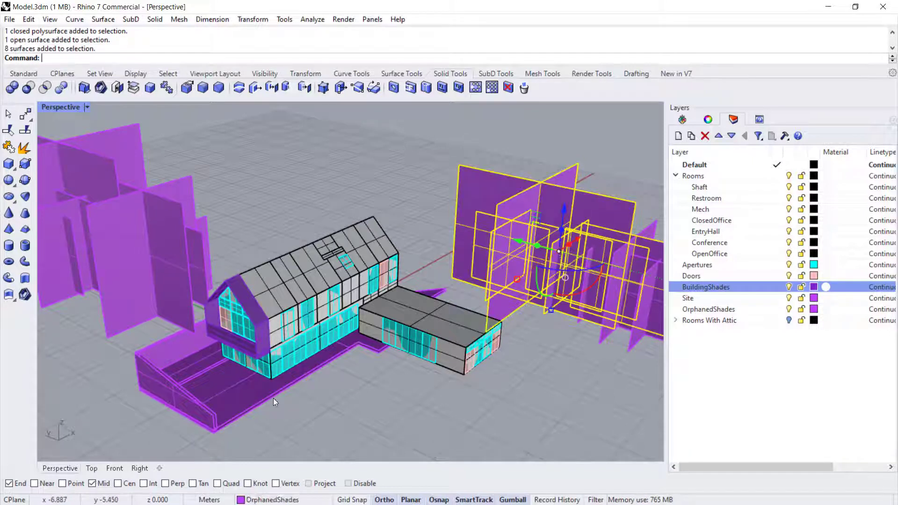
left_click(273, 402)
left_click_drag(260, 425, 165, 397)
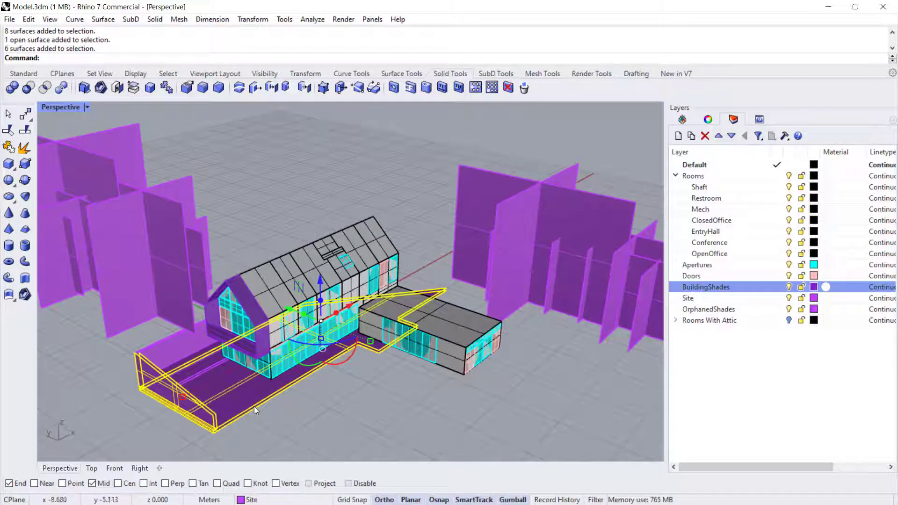
left_click(406, 432)
- Highlight the OrphanedShades layer and select a group of its vertical planes to identify them
left_click(737, 313)
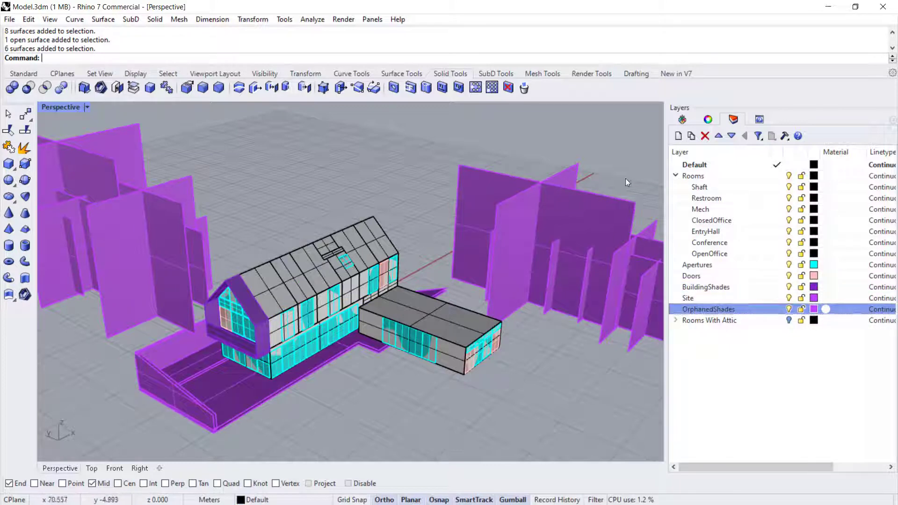
left_click_drag(611, 151, 471, 266)
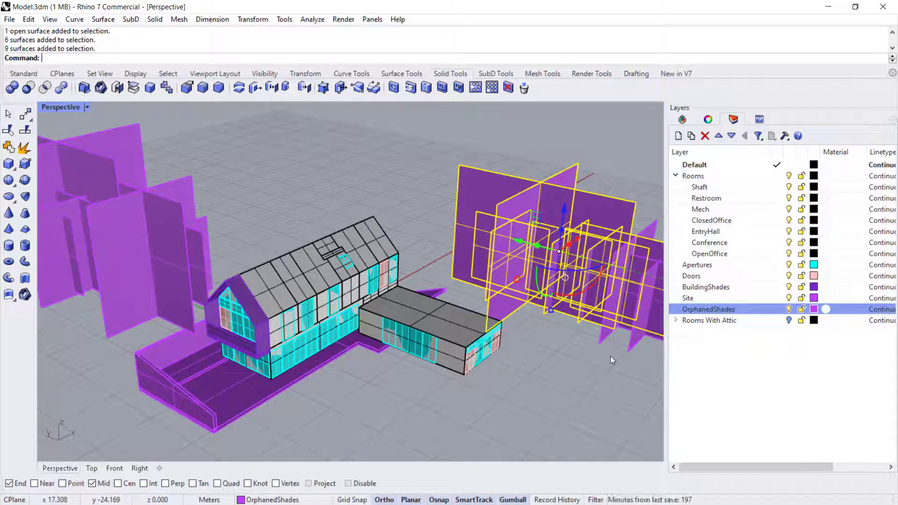
left_click(413, 210)
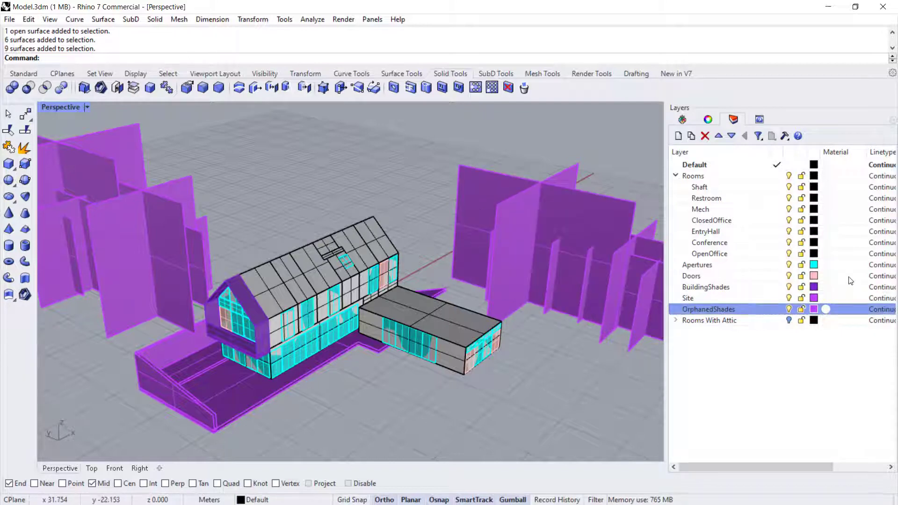
- Inspect the closed office volume that reaches into the roof and turn on the Rooms With Attic layer
left_click(755, 321)
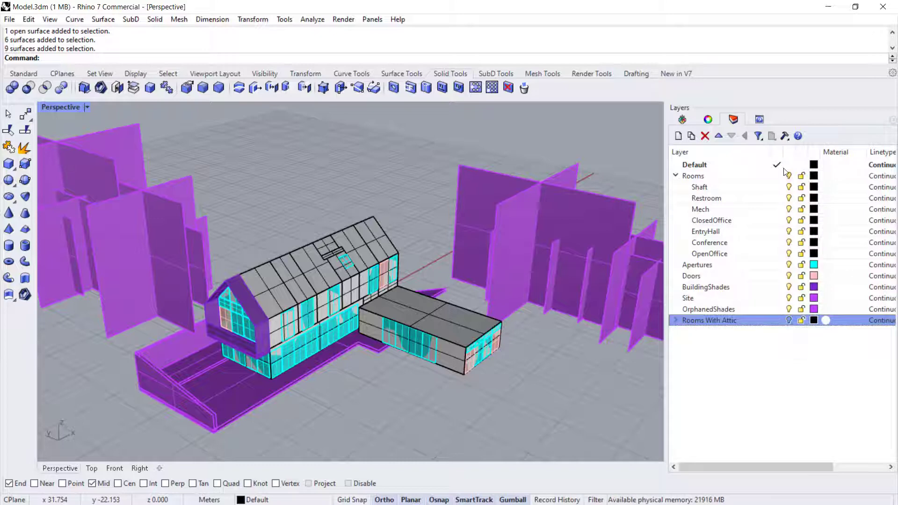
scroll(257, 298, "up", 2)
scroll(257, 299, "up", 1)
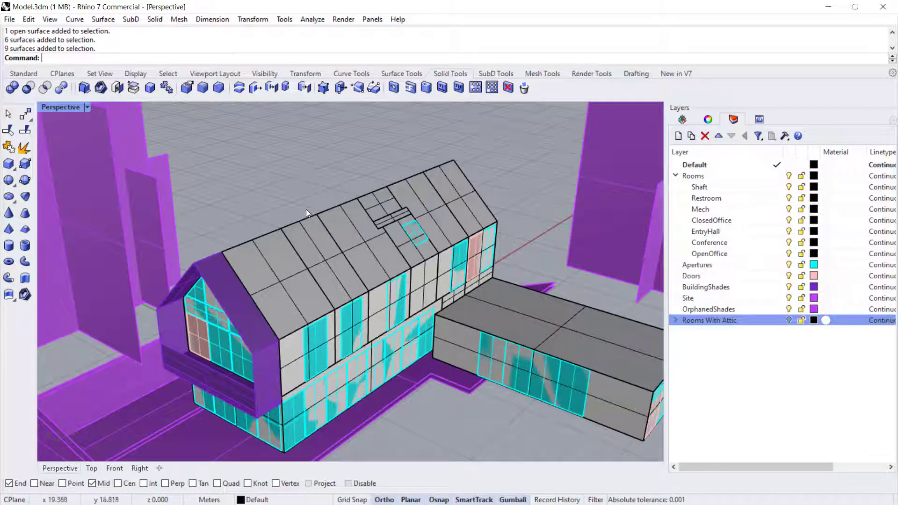
left_click(382, 318)
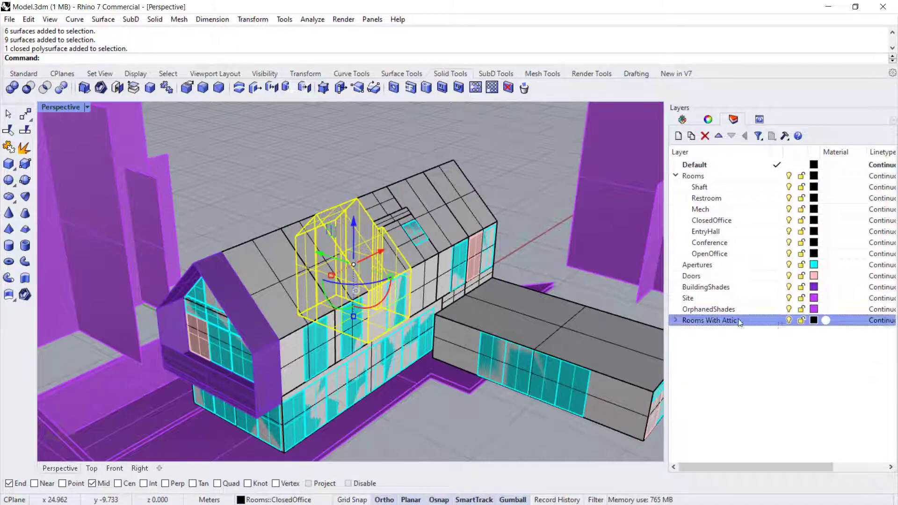
left_click(501, 150)
- Hide the Rooms layer and select the attic volume under the pitched roof
left_click(788, 176)
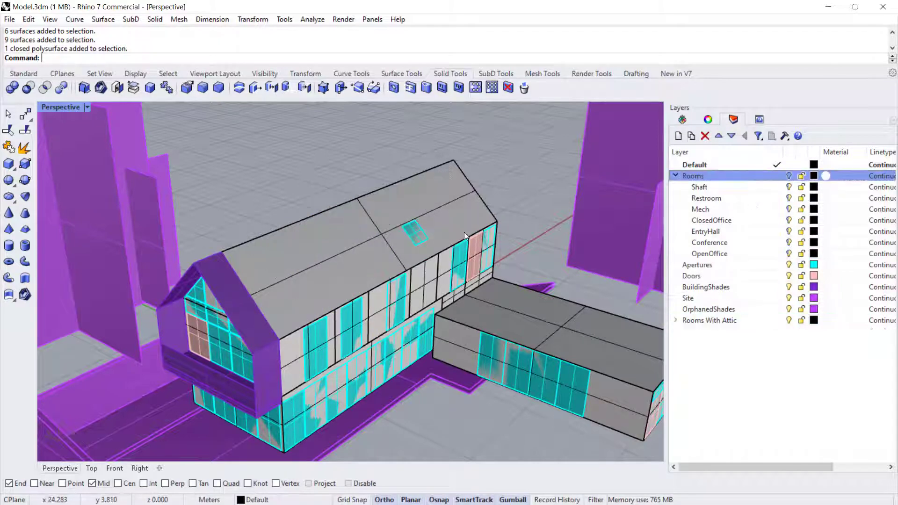
left_click(447, 180)
scroll(483, 175, "up", 3)
right_click_drag(484, 175, 459, 195)
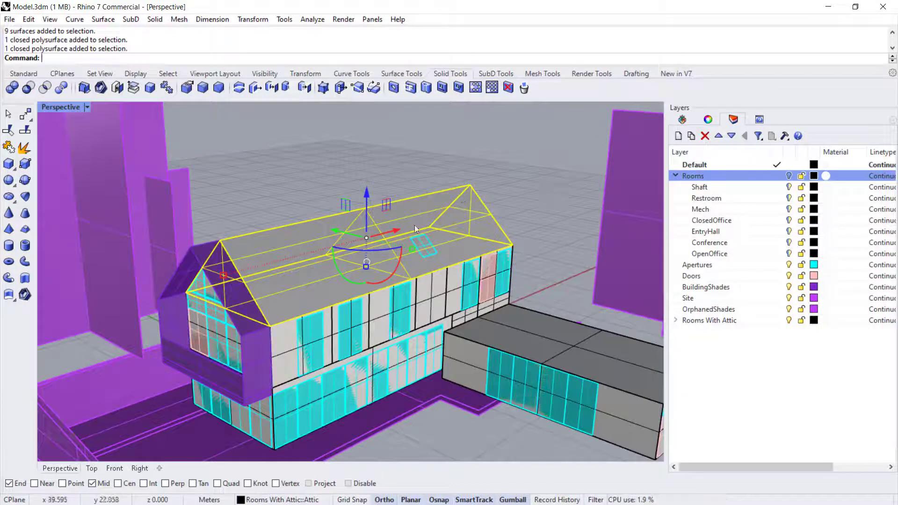
- Select the closed office, restroom and other upper-floor volumes below the attic to examine them
left_click(277, 351)
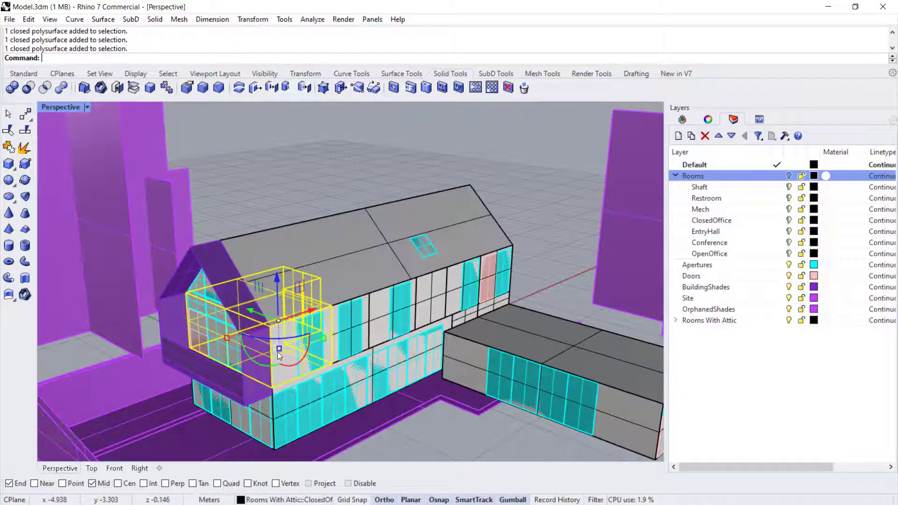
left_click(376, 319)
left_click(440, 294)
left_click(456, 286)
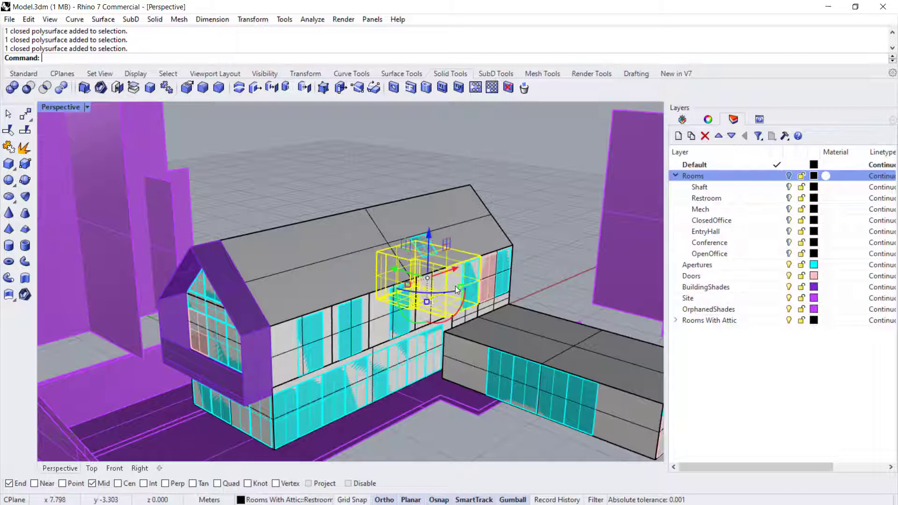
left_click(543, 228)
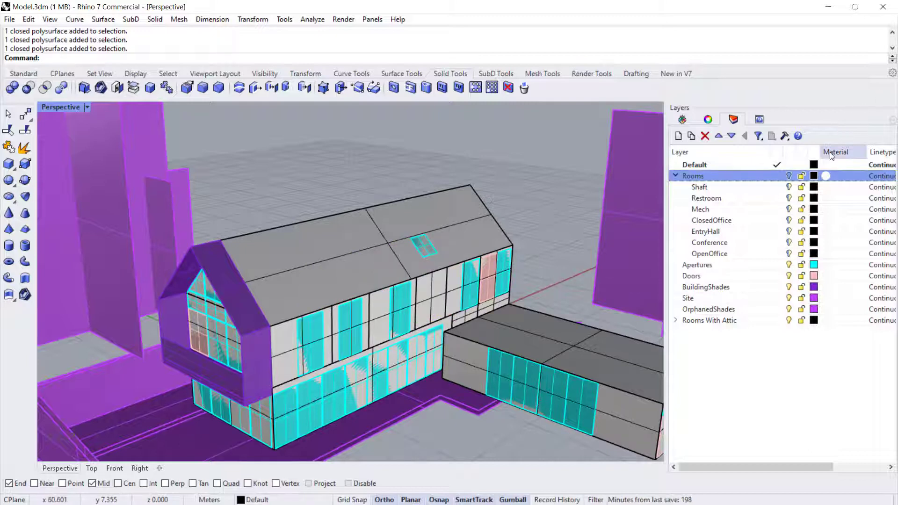
- Turn the Rooms layer back on and hide the Rooms With Attic layer
left_click(794, 186)
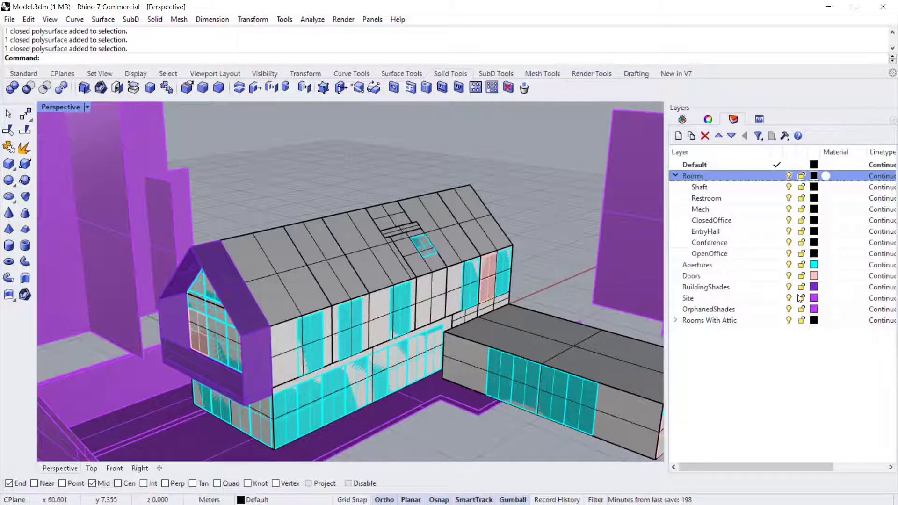
left_click(795, 320)
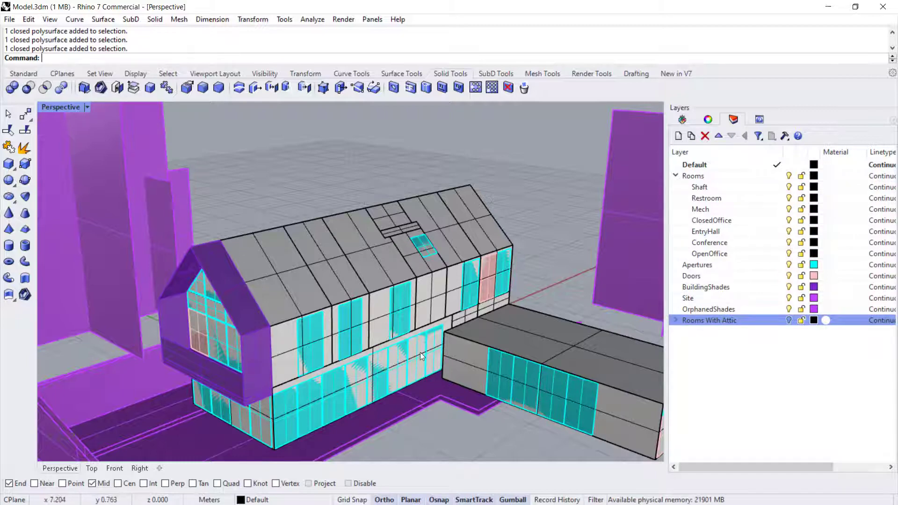
right_click_drag(512, 391, 730, 140)
- Start PO_AddRooms and set its MaxRoofAngle option to 45
left_click(687, 119)
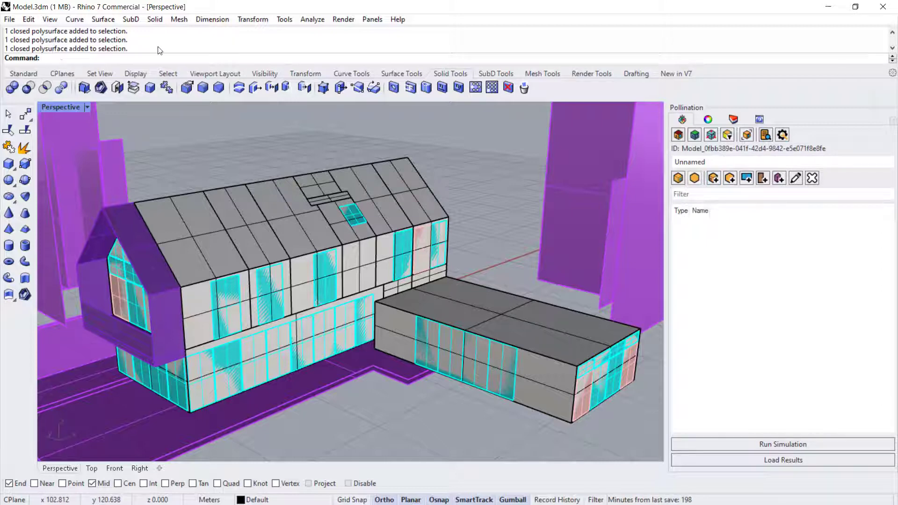
type("O_")
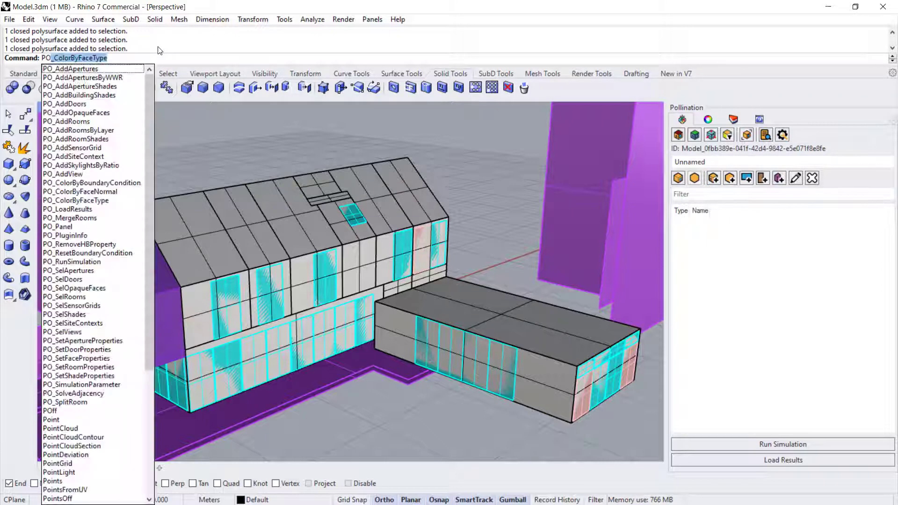
type("Add")
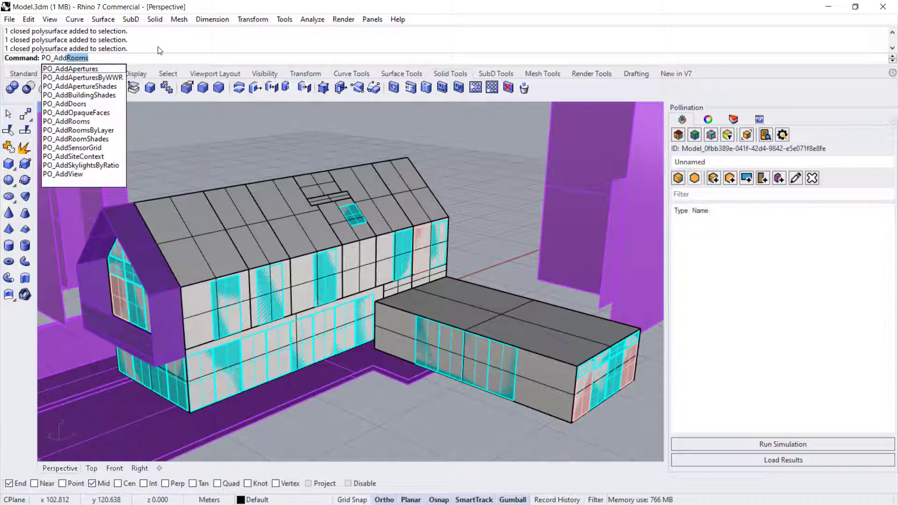
type("Room")
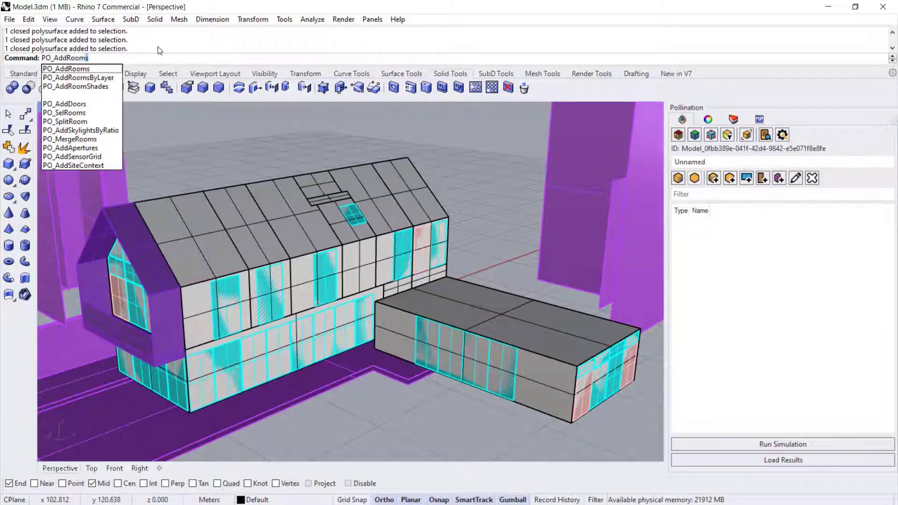
key("Return")
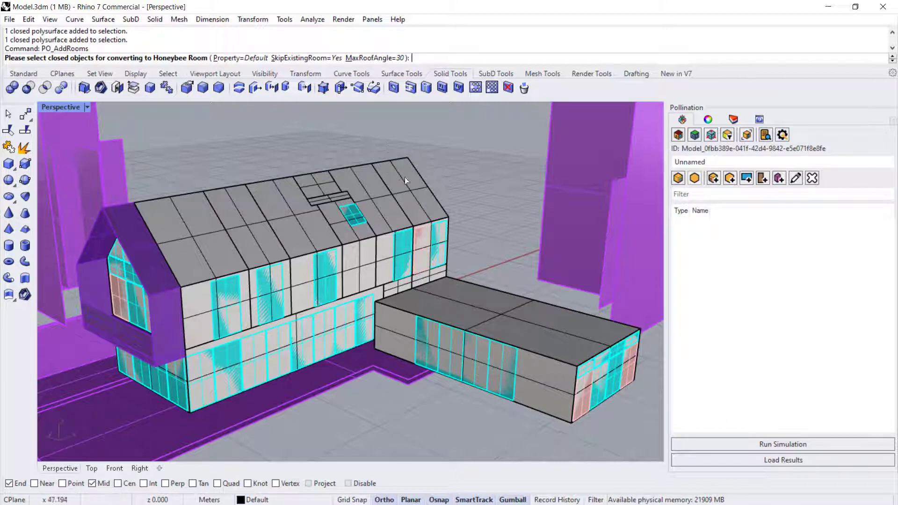
left_click(370, 58)
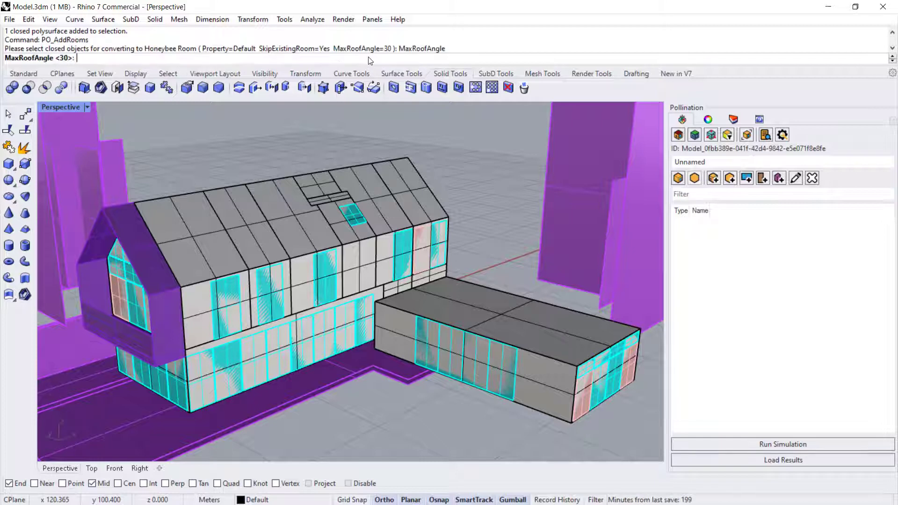
type("45")
key("Return")
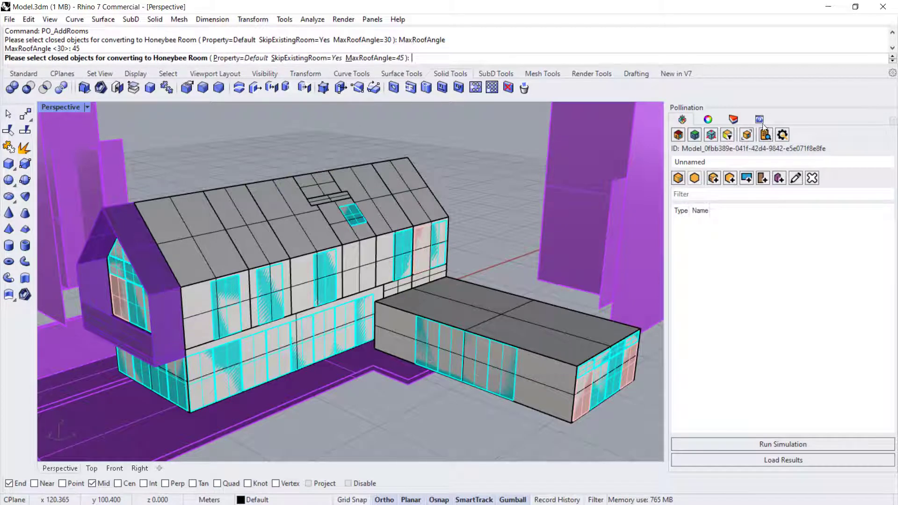
- Select every object on the Rooms sublayers and convert them to Honeybee rooms with default properties
left_click(734, 119)
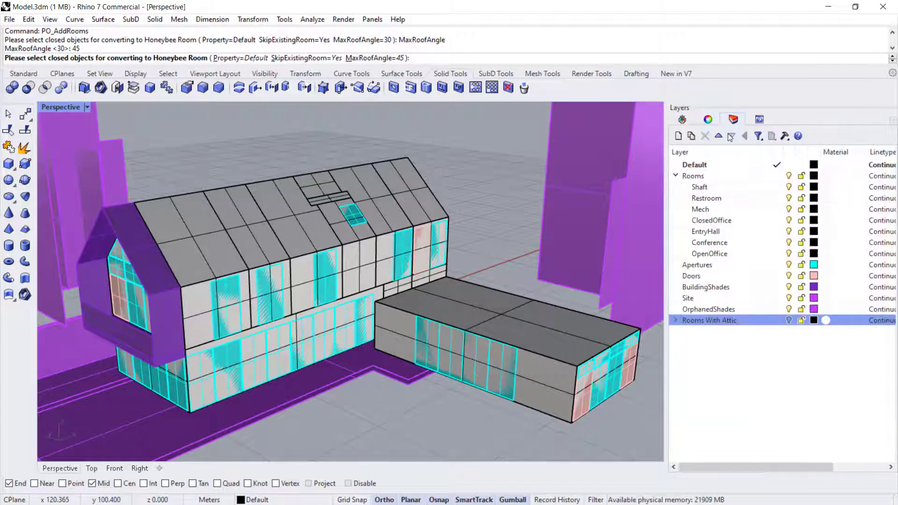
left_click(701, 177)
right_click(707, 178)
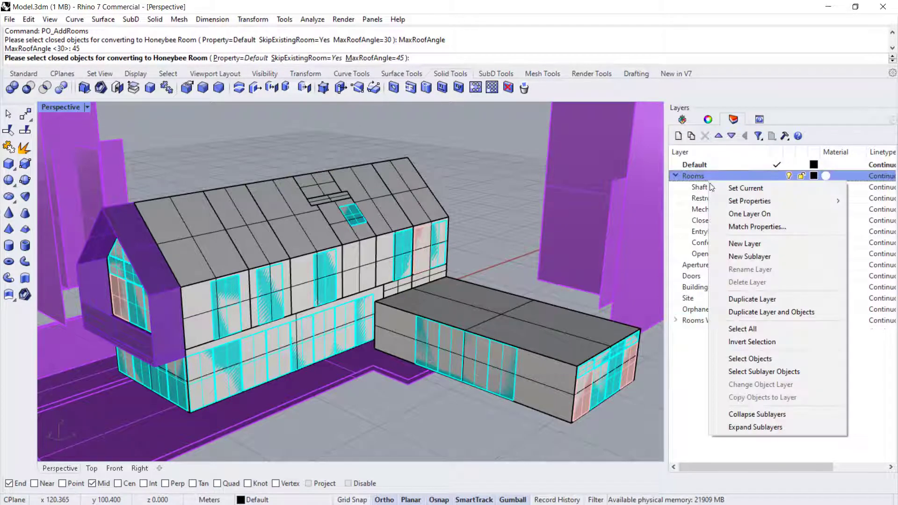
left_click(754, 373)
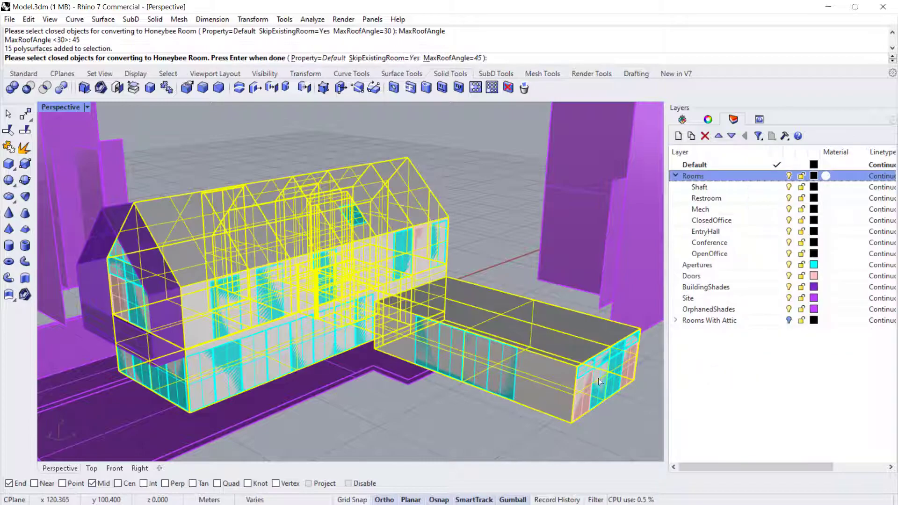
right_click_drag(600, 381, 307, 237)
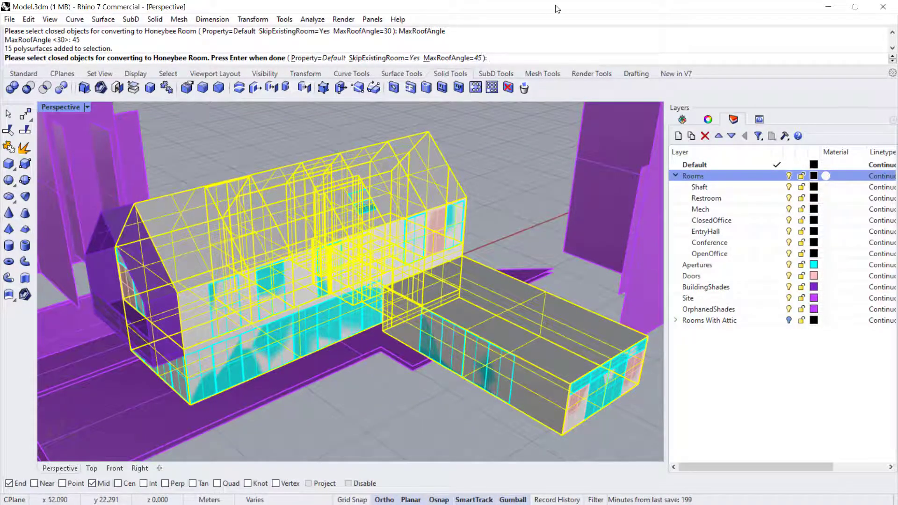
left_click(683, 119)
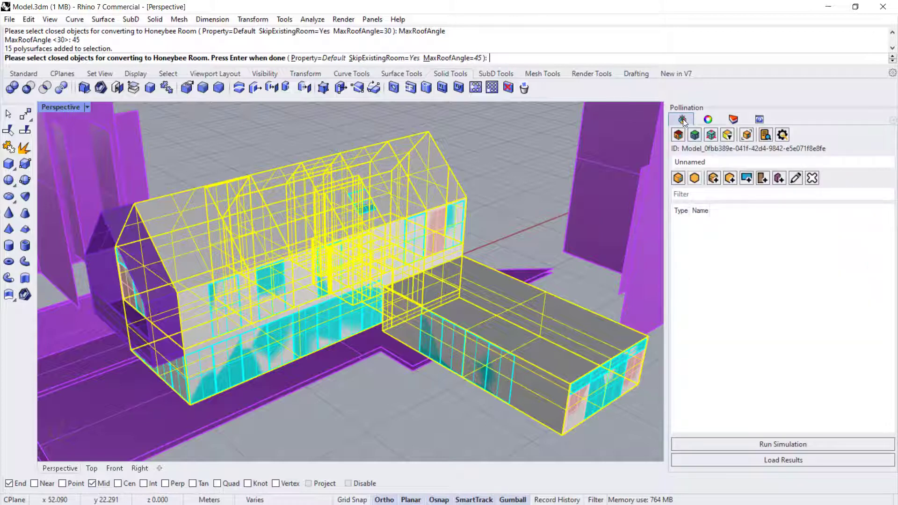
key("Return")
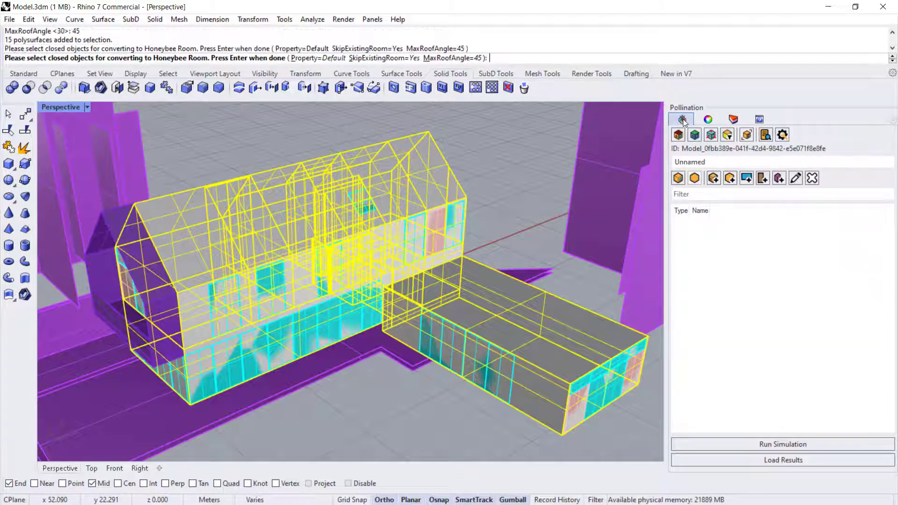
key("Return")
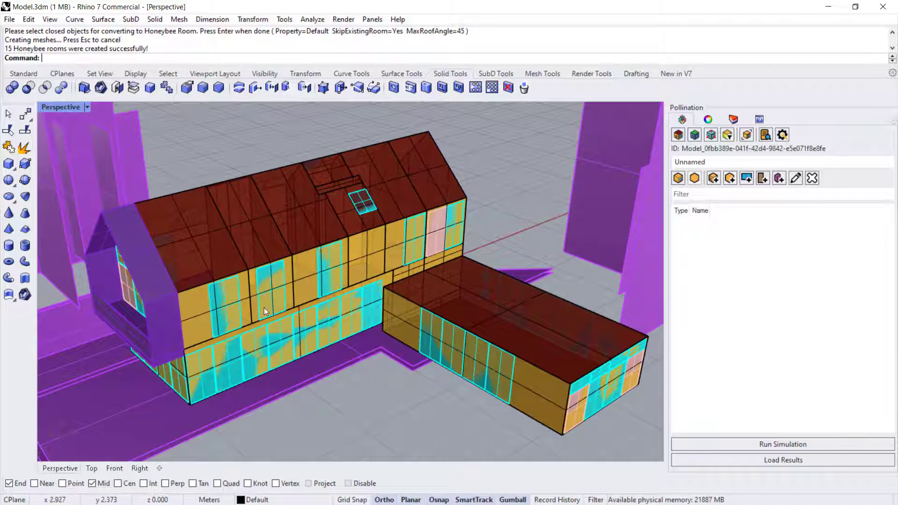
- Examine the face-type colours on both roof slopes and the gable end of the converted building
right_click_drag(264, 307, 452, 257)
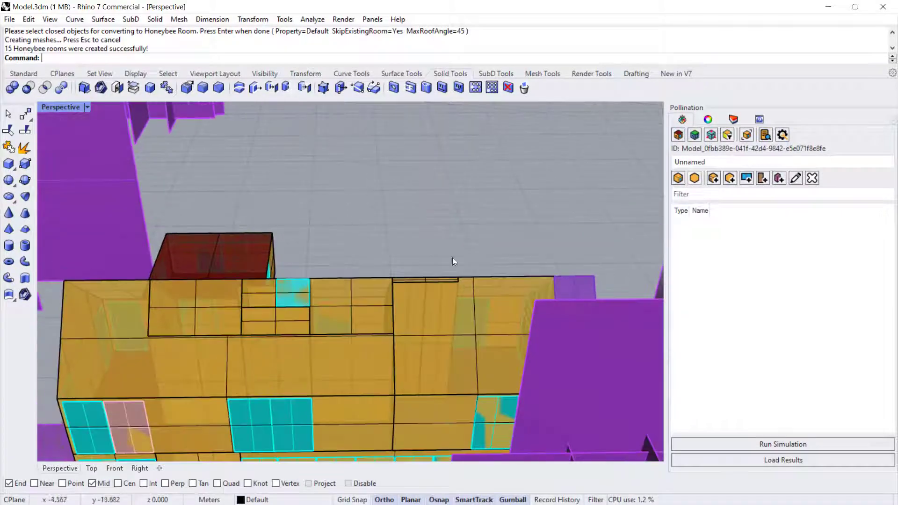
scroll(453, 257, "down", 5)
right_click_drag(316, 280, 374, 300)
scroll(394, 309, "up", 8)
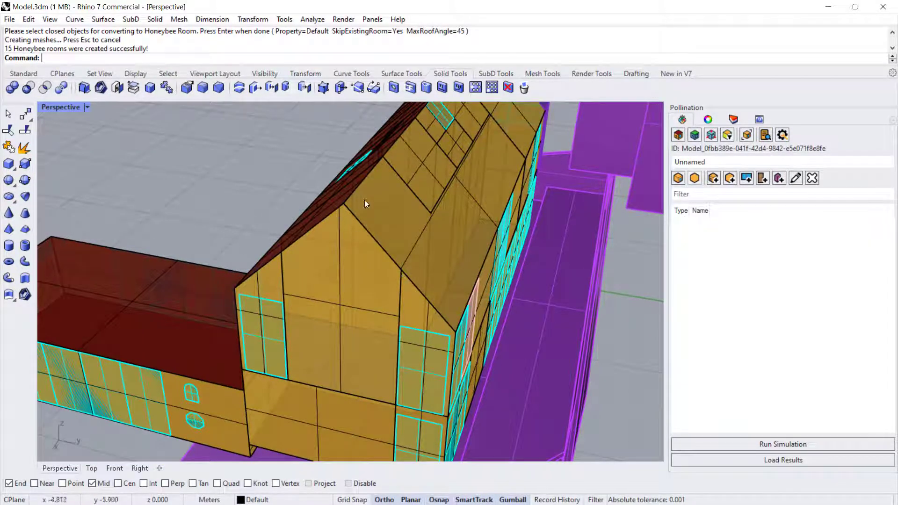
scroll(413, 262, "down", 5)
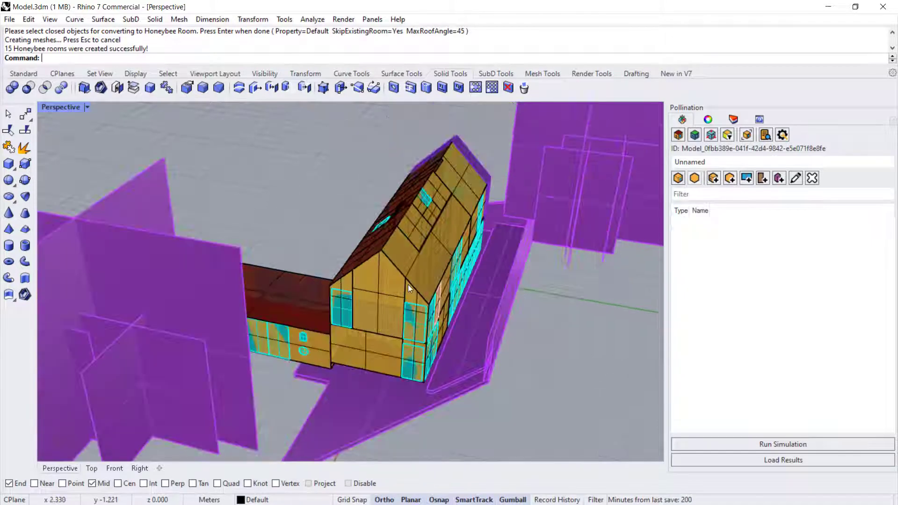
scroll(415, 254, "down", 1)
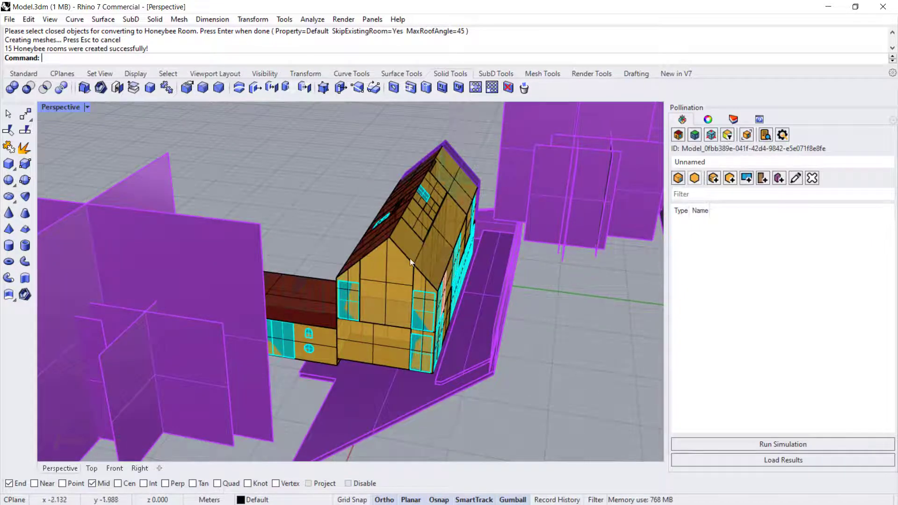
right_click_drag(406, 278, 405, 293)
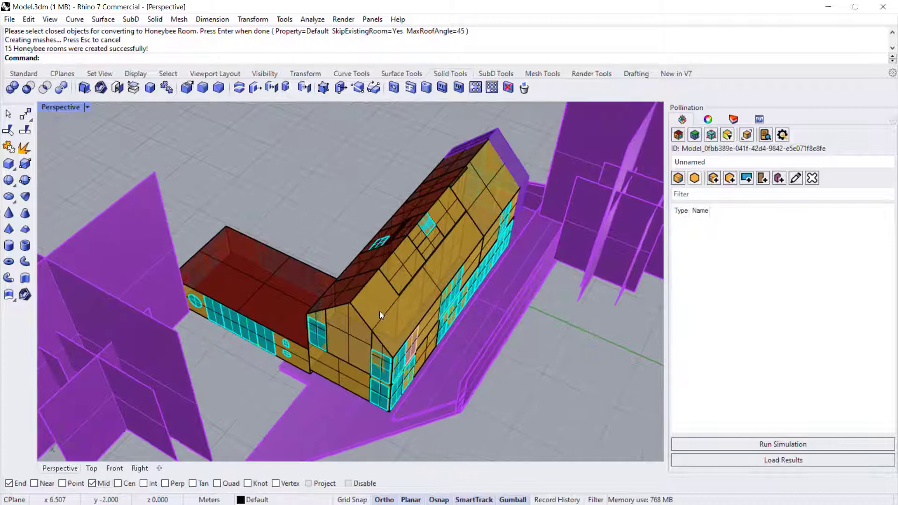
- Remove the Honeybee properties from the upper-floor EntryHall room with PO_RemoveHBProperty
left_click(352, 312)
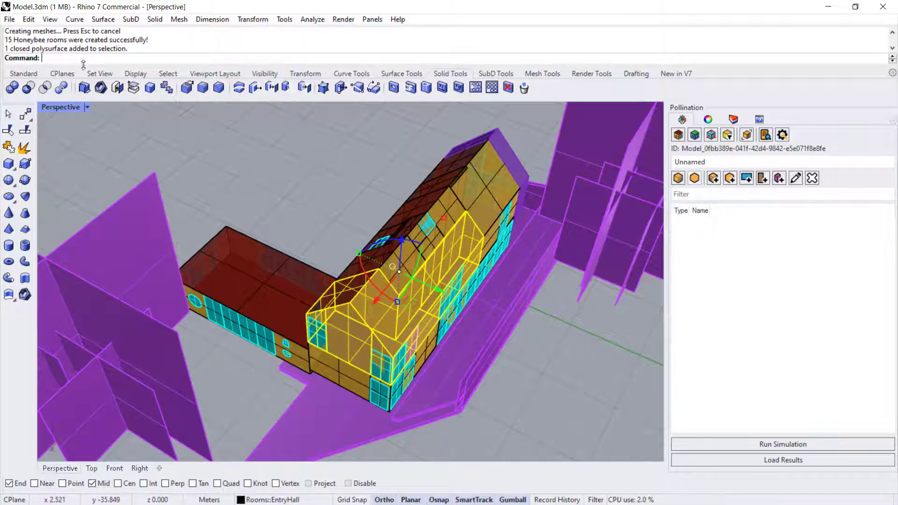
type("Re")
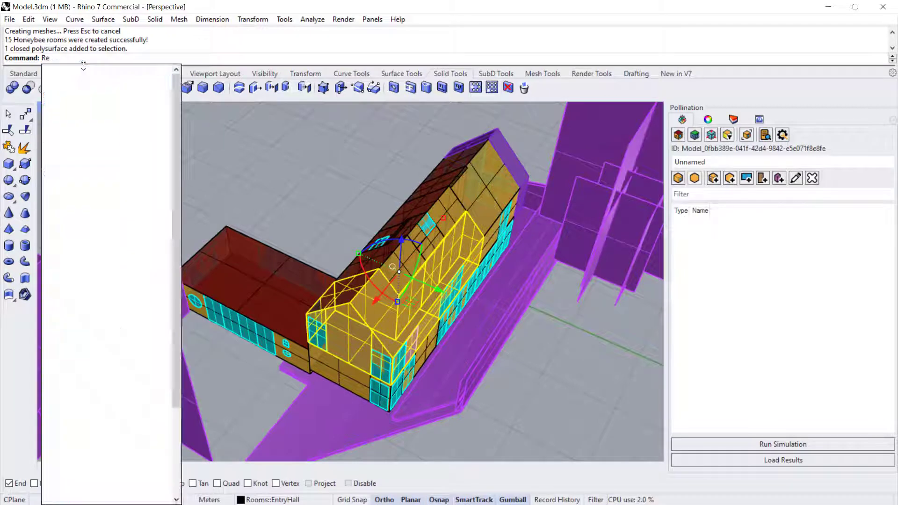
key("BackSpace")
key("BackSpace")
type("PO_RemoveHBProperty")
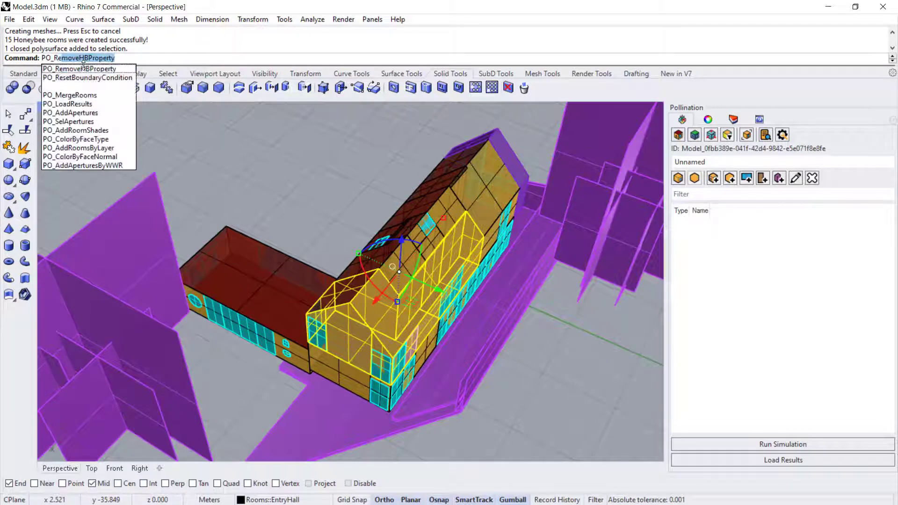
left_click(96, 69)
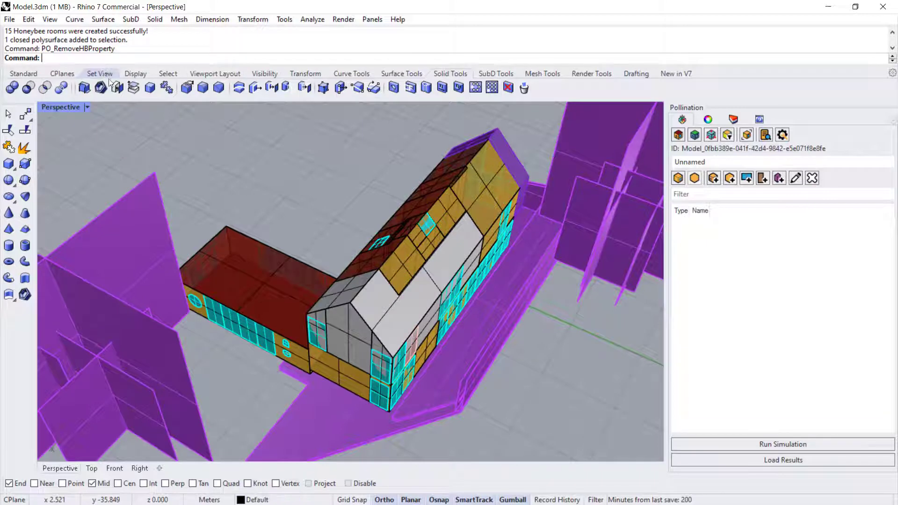
- Select the closed office and further upper-floor rooms under the pitched roof and remove their Honeybee properties
left_click(397, 263)
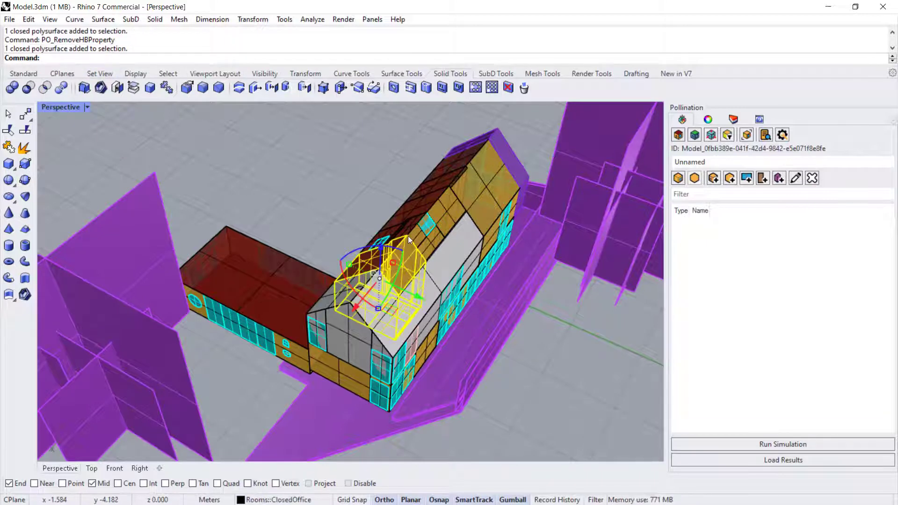
scroll(397, 264, "up", 3)
left_click(386, 220, "shift")
left_click(389, 225, "shift")
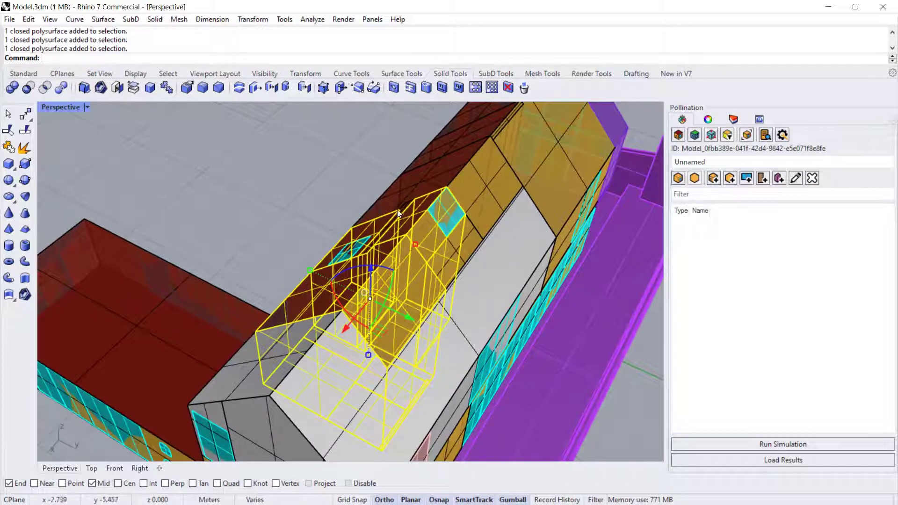
left_click(398, 213, "shift")
left_click(452, 244)
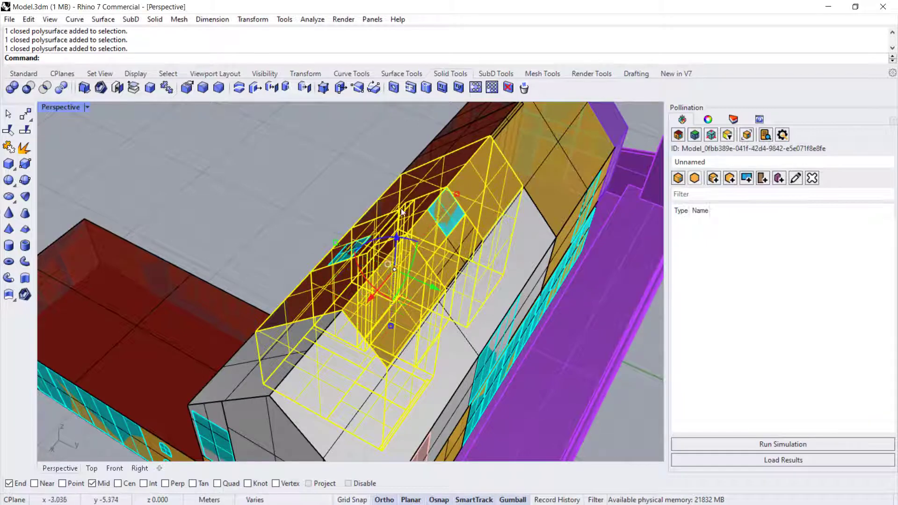
left_click(523, 155, "shift")
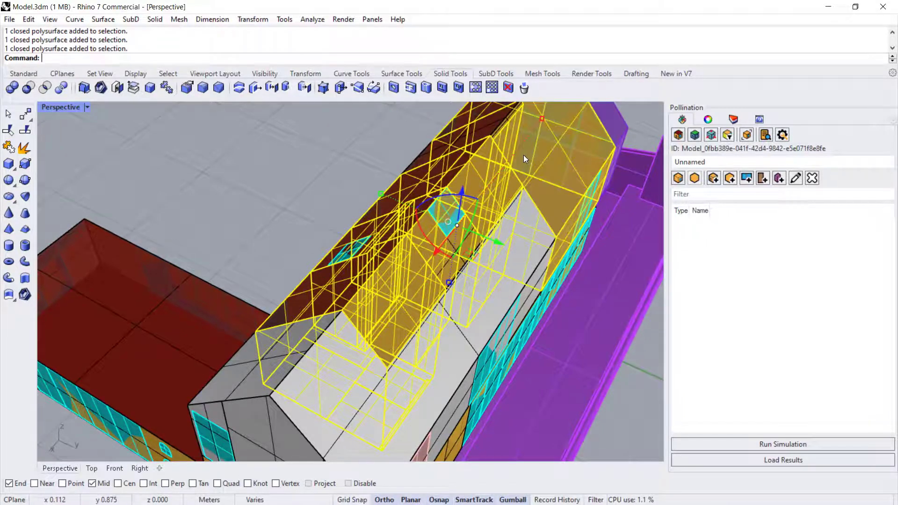
scroll(524, 156, "down", 5)
right_click_drag(523, 155, 3, 280)
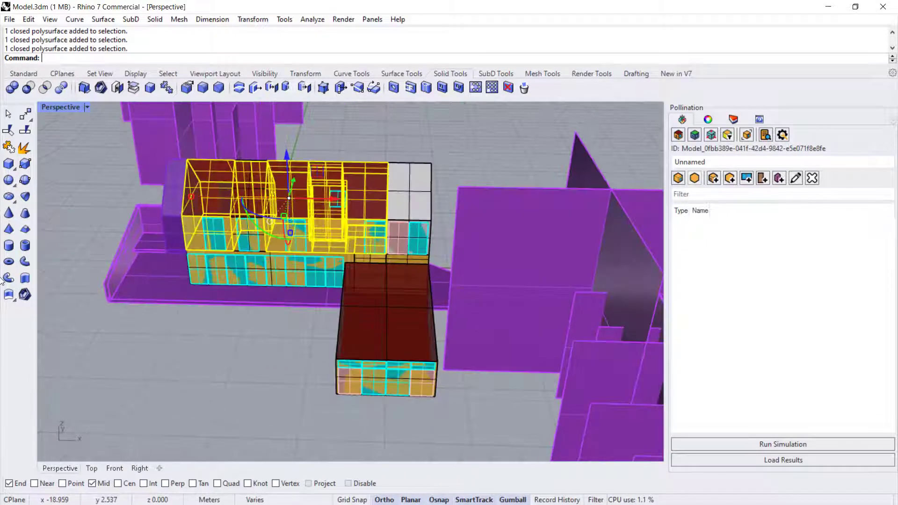
right_click(148, 279)
- Remove the Honeybee properties from the upper-floor Conference room and the last converted room beside the skylight
left_click(264, 220)
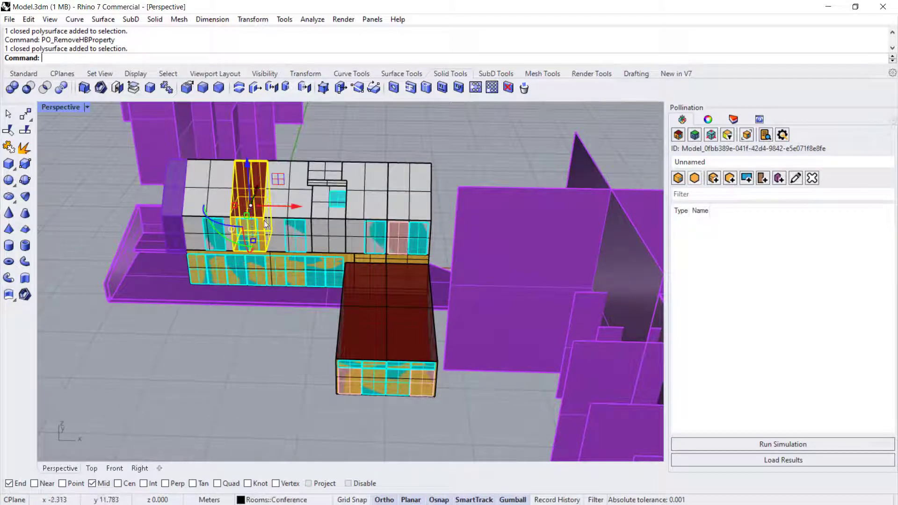
right_click(307, 344)
mouse_move(308, 345)
right_mouse_down()
mouse_move(294, 307)
mouse_move(295, 421)
mouse_move(302, 336)
right_mouse_up()
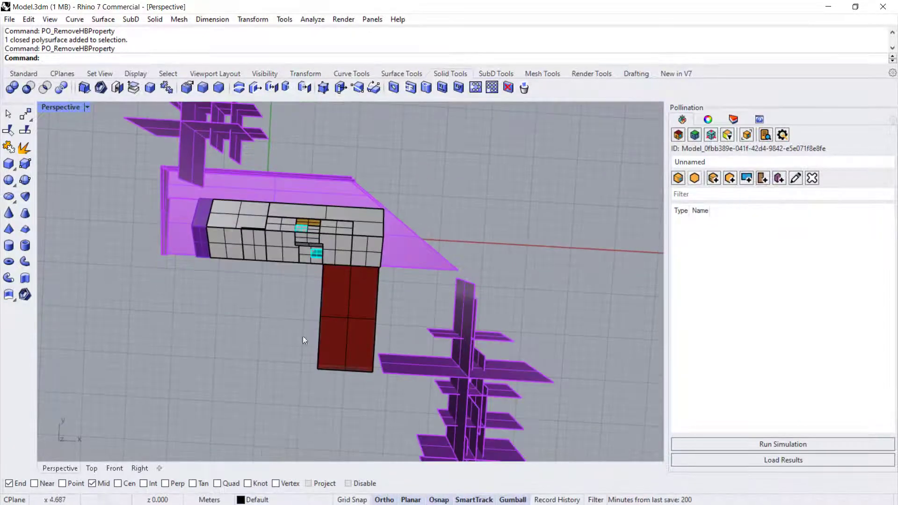
scroll(323, 234, "up", 5)
left_click(277, 212)
right_click(278, 212)
scroll(337, 299, "down", 3)
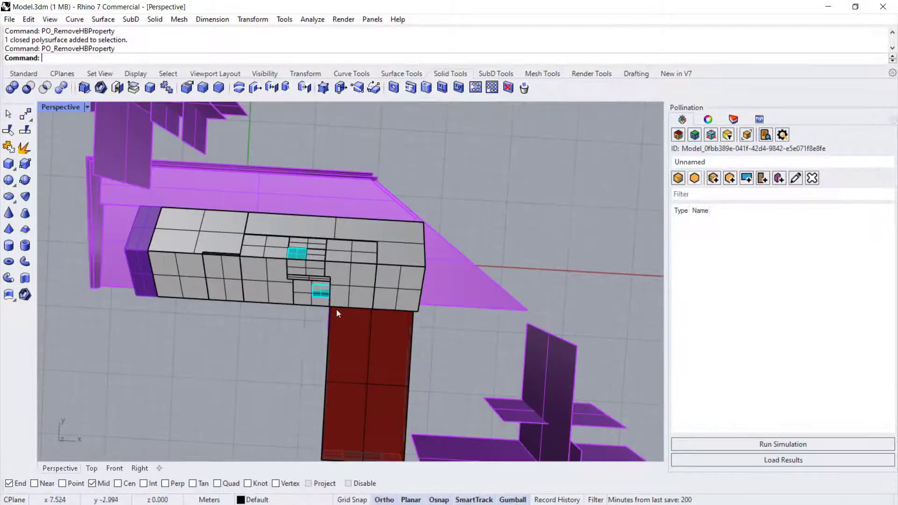
- Hide the OrphanedShades, Site, BuildingShades and Apertures layers to expose the room volumes
right_click_drag(338, 313, 443, 194)
left_click(733, 119)
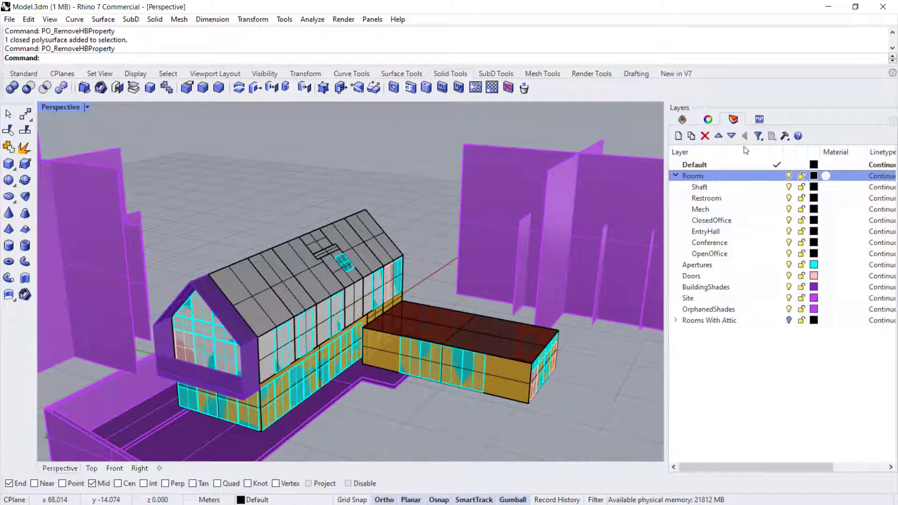
left_click(789, 309)
left_click(789, 298)
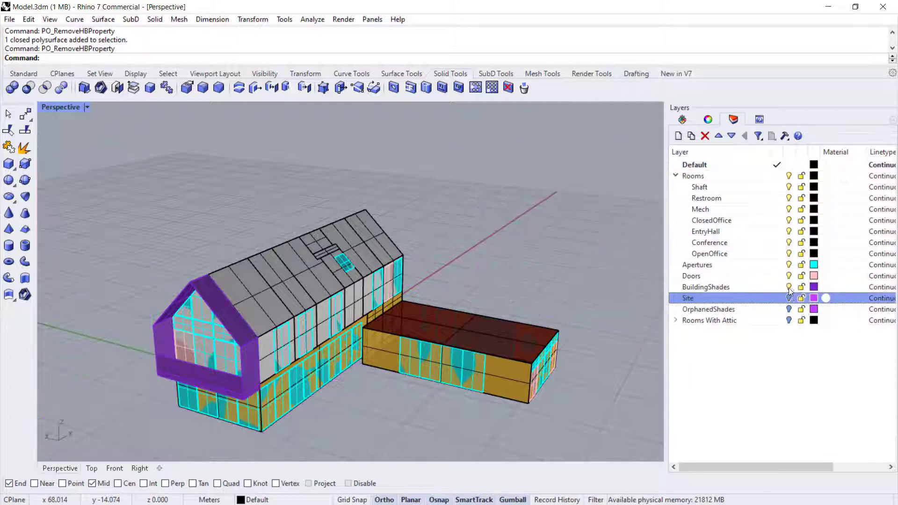
left_click(789, 287)
right_click_drag(190, 344, 248, 339)
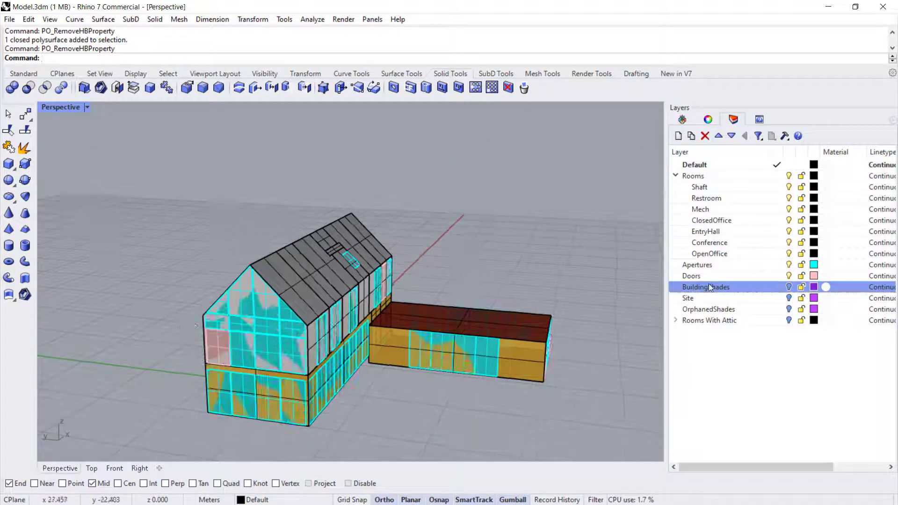
left_click(790, 265)
right_click_drag(301, 323, 337, 305)
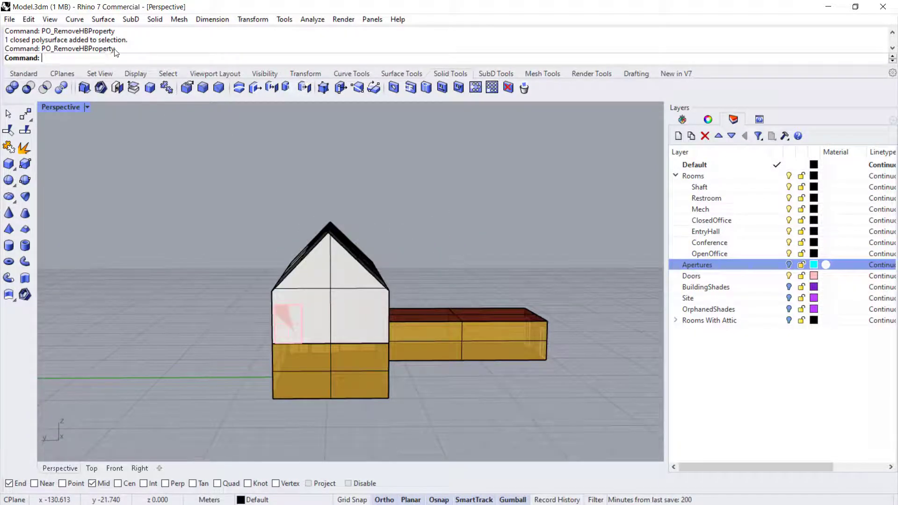
- Convert all upper-floor volumes under the pitched roof into Honeybee rooms with PO_AddRooms, using a maximum roof angle of 50
type("PO_AddRooms")
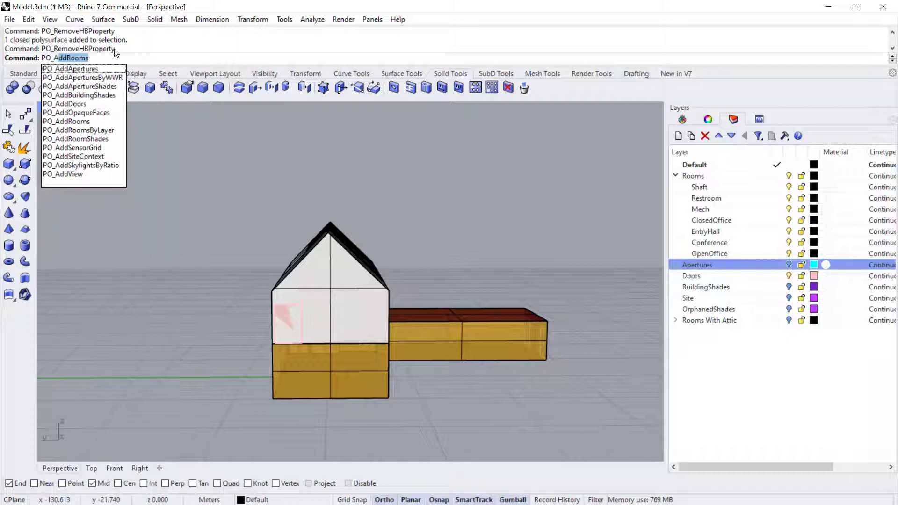
left_click(94, 122)
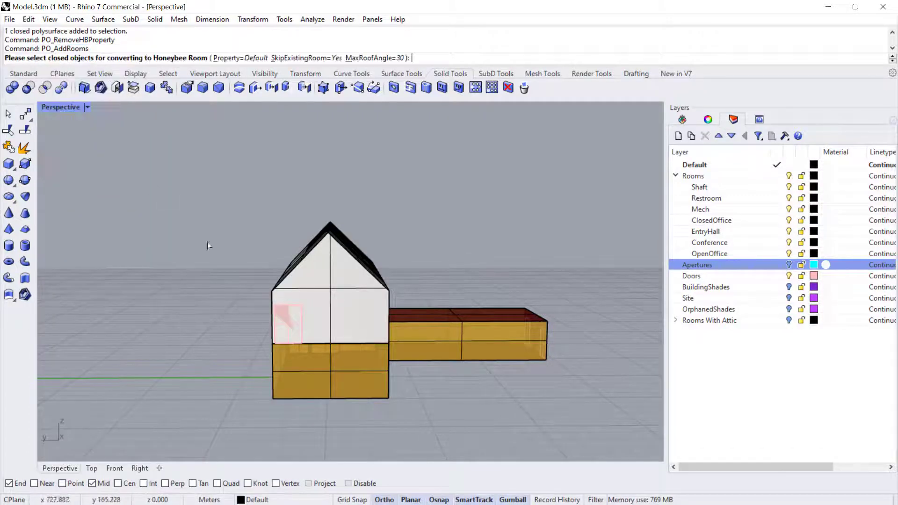
left_click_drag(381, 211, 307, 275)
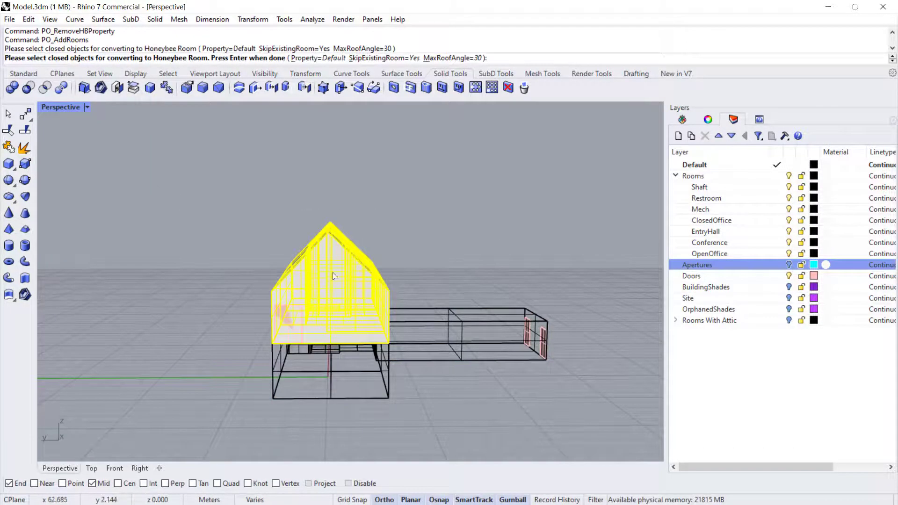
right_click_drag(307, 275, 388, 285)
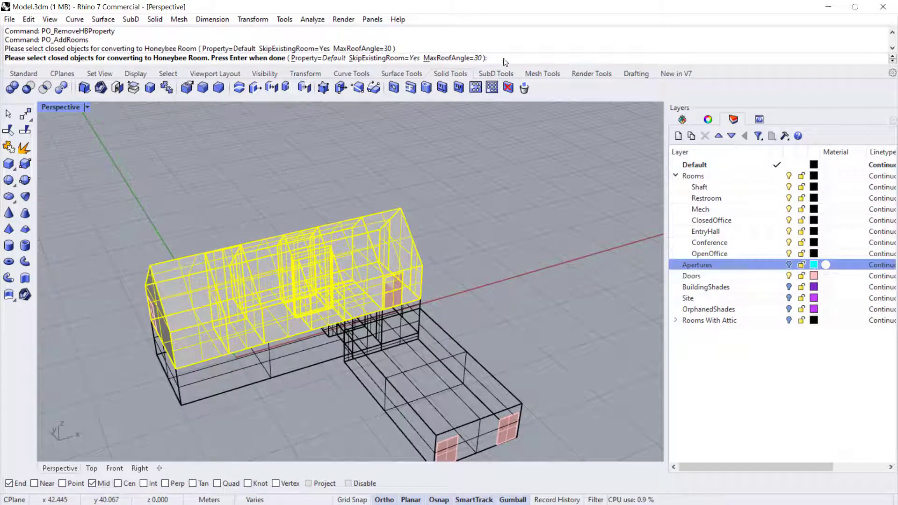
left_click(448, 59)
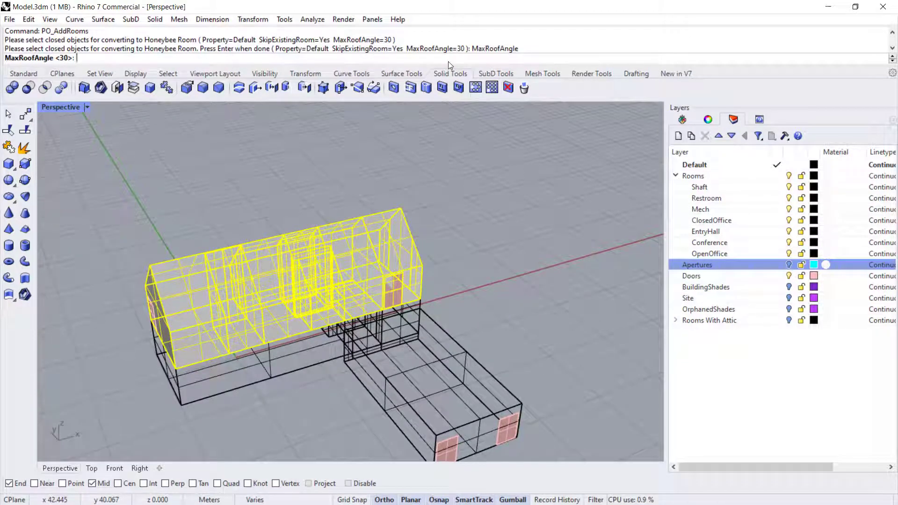
type("50")
key("Return")
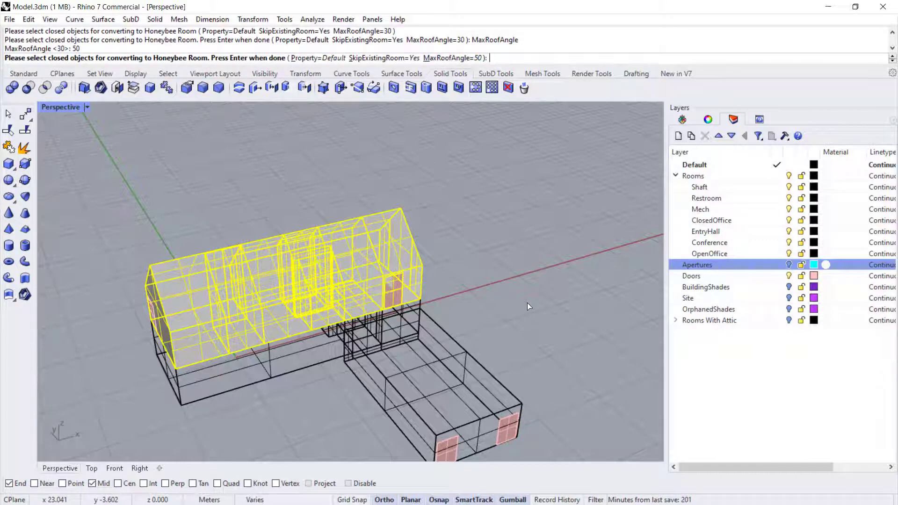
key("Return")
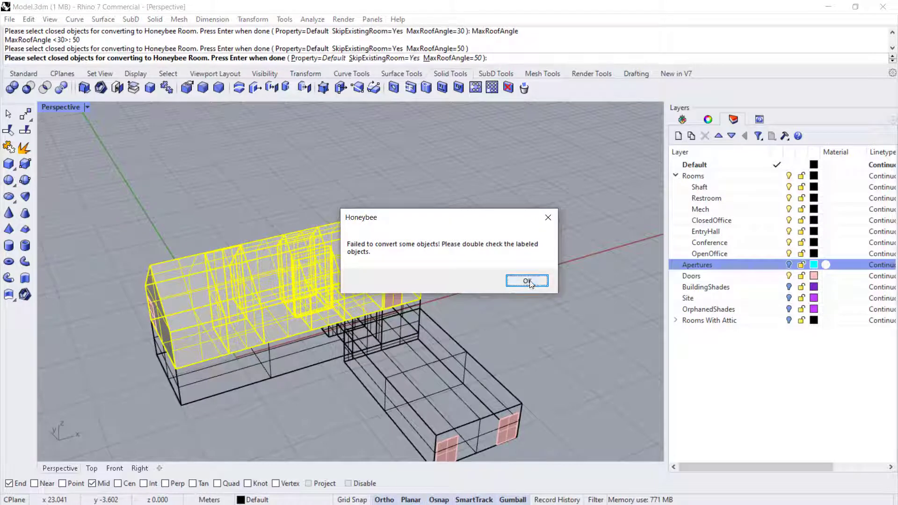
left_click(527, 281)
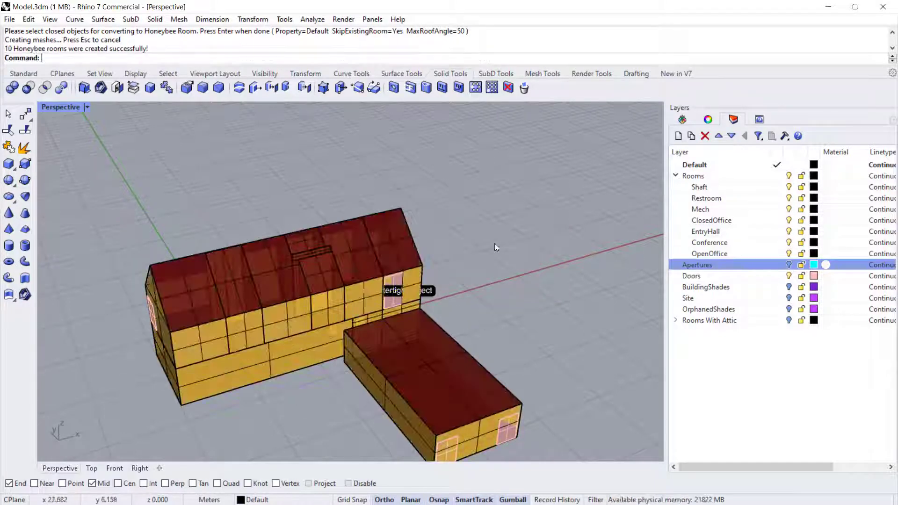
- Delete the "Non-watertight object" text dot beside the upper-floor door
right_click_drag(402, 243, 462, 306)
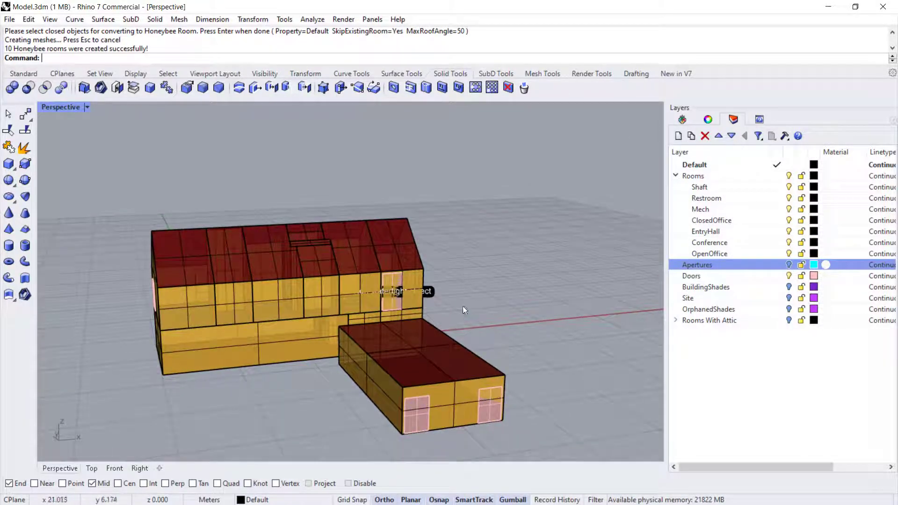
left_click(430, 293)
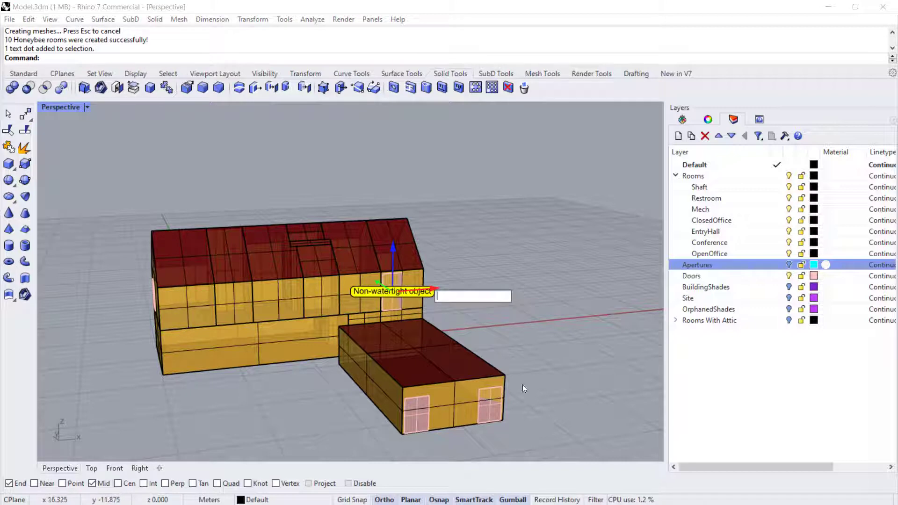
key("Escape")
left_click(396, 295)
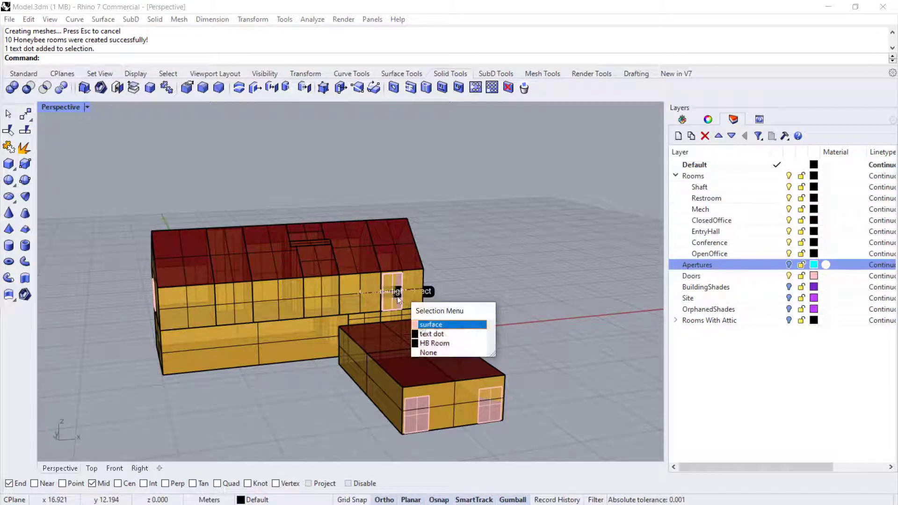
left_click(431, 334)
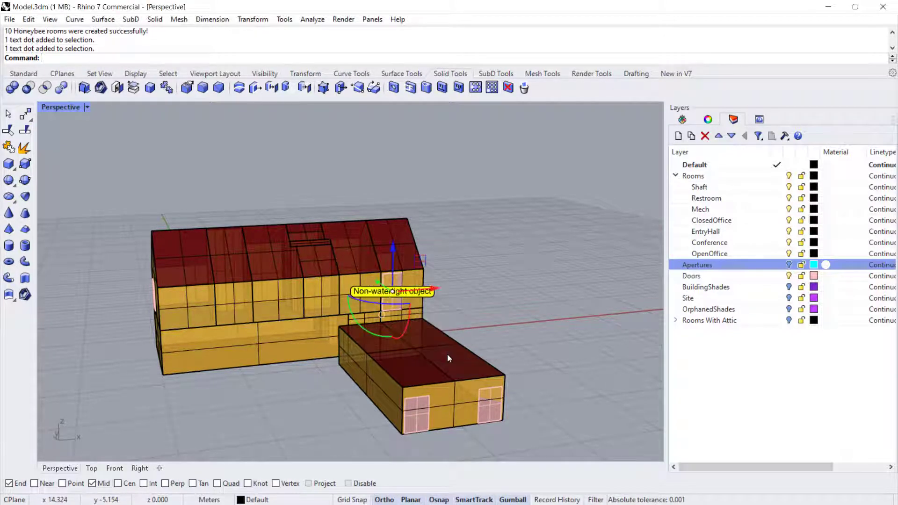
key("Delete")
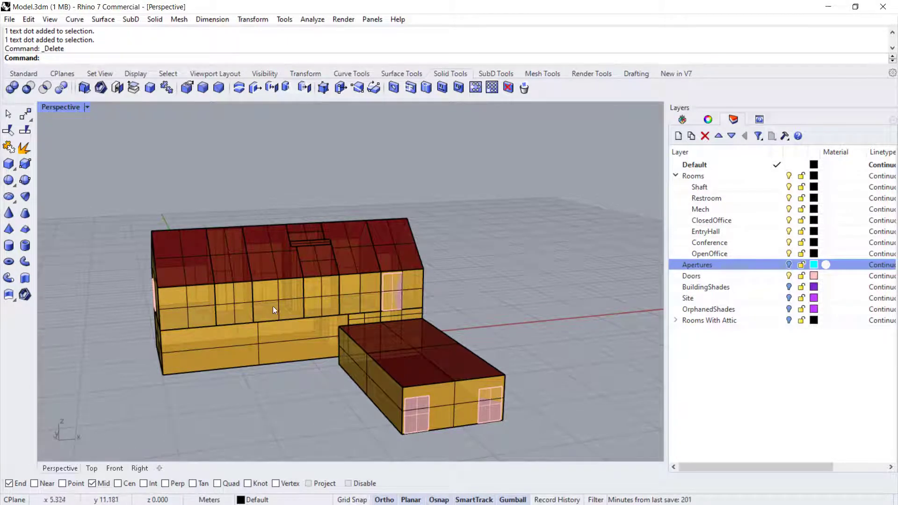
right_click_drag(273, 306, 328, 307)
right_click_drag(326, 265, 148, 361)
right_click_drag(416, 398, 397, 320)
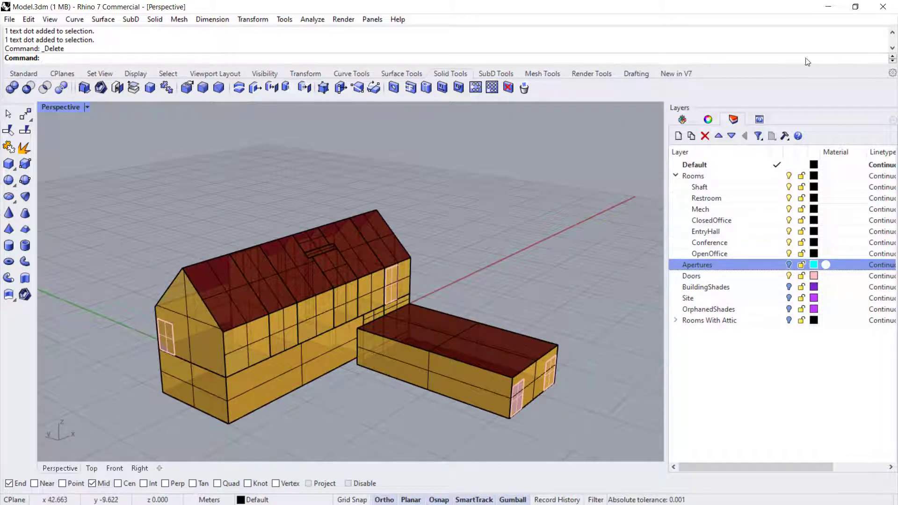